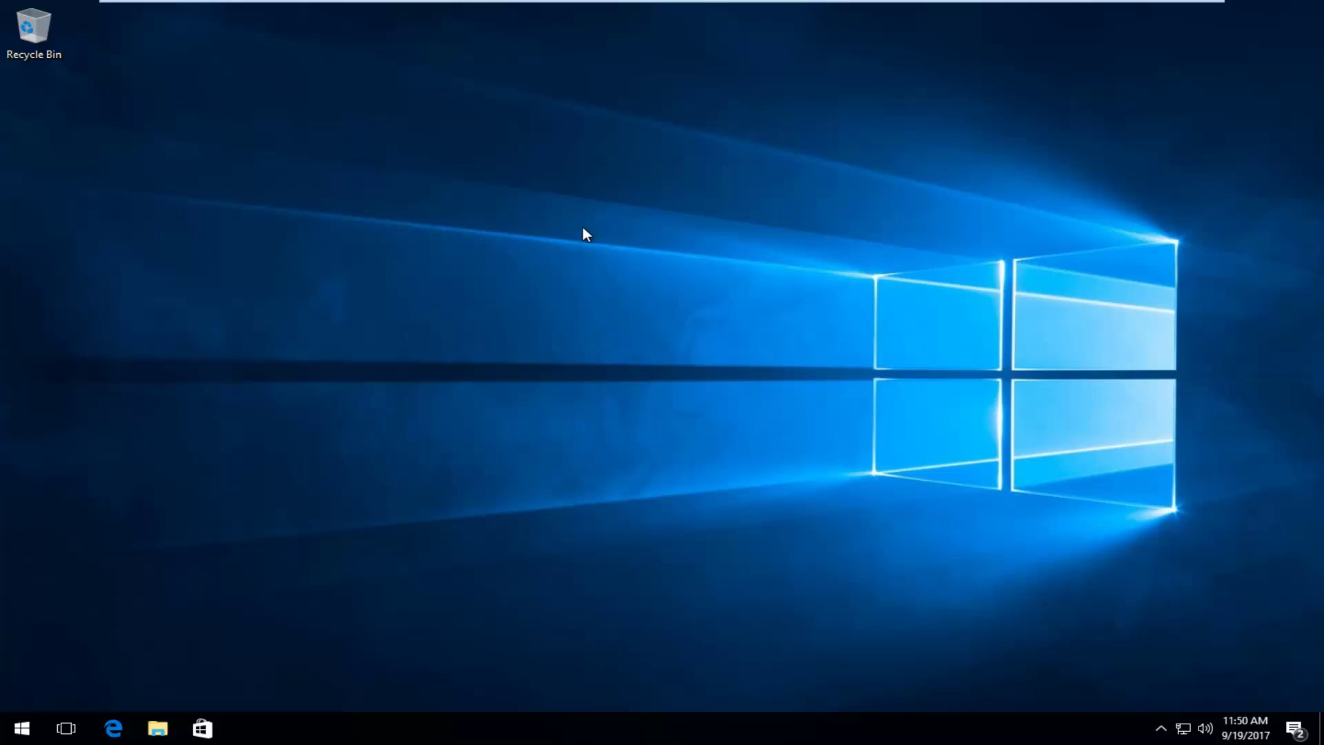
- Search the Start menu for regedit, run it as administrator, and approve the UAC prompt
click(20, 729)
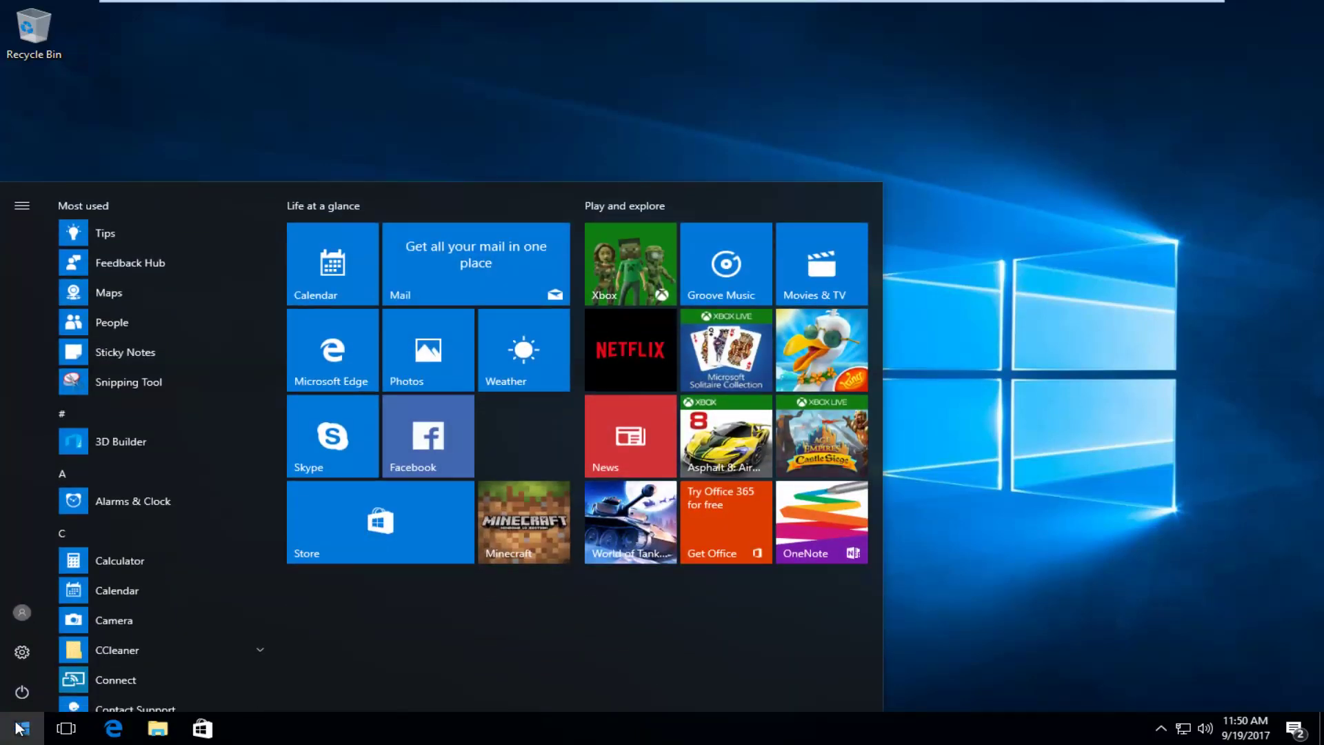
click(21, 728)
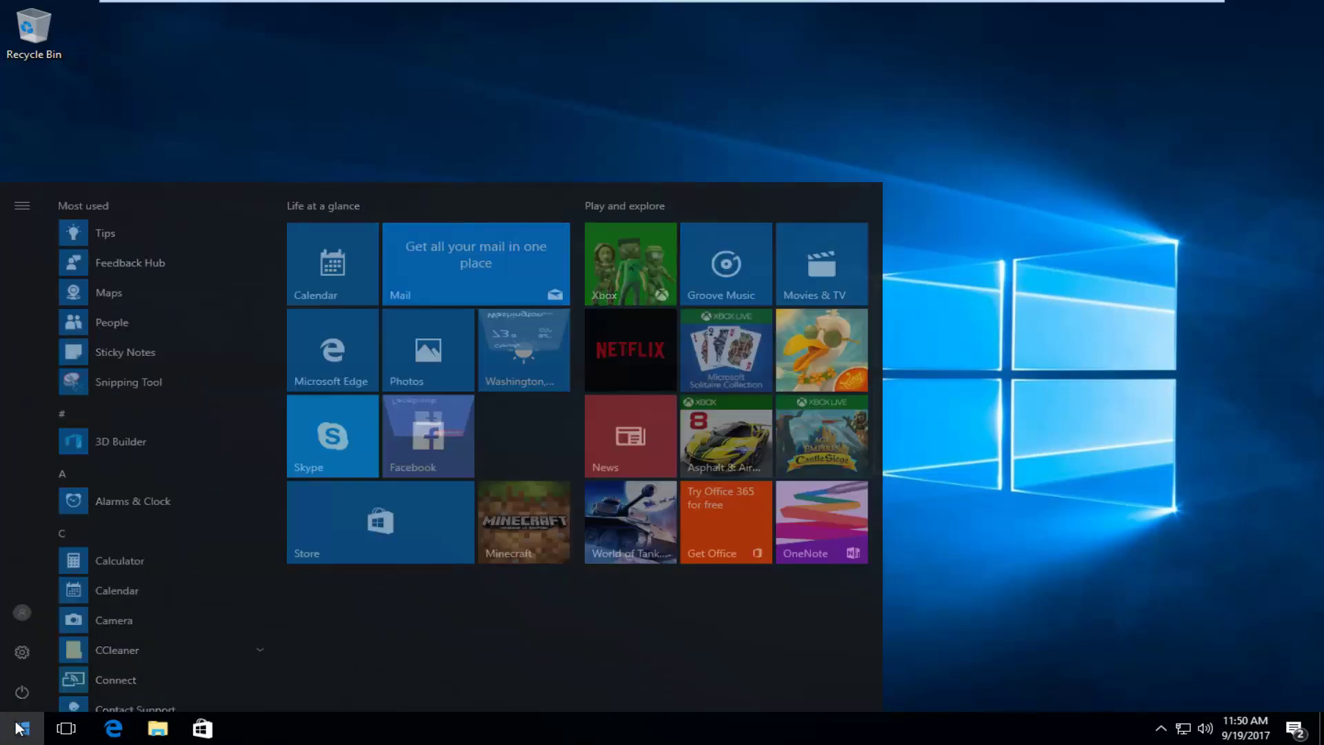
text(regedit)
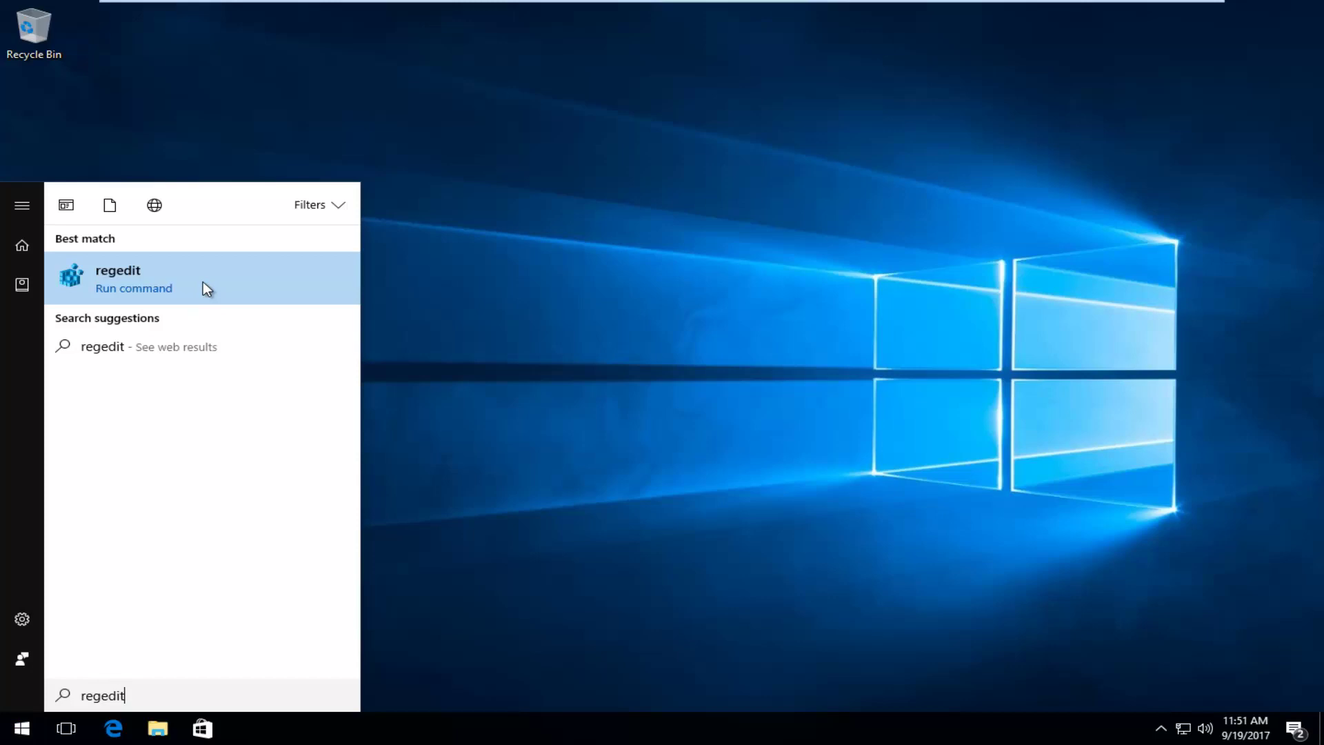
right_click(121, 272)
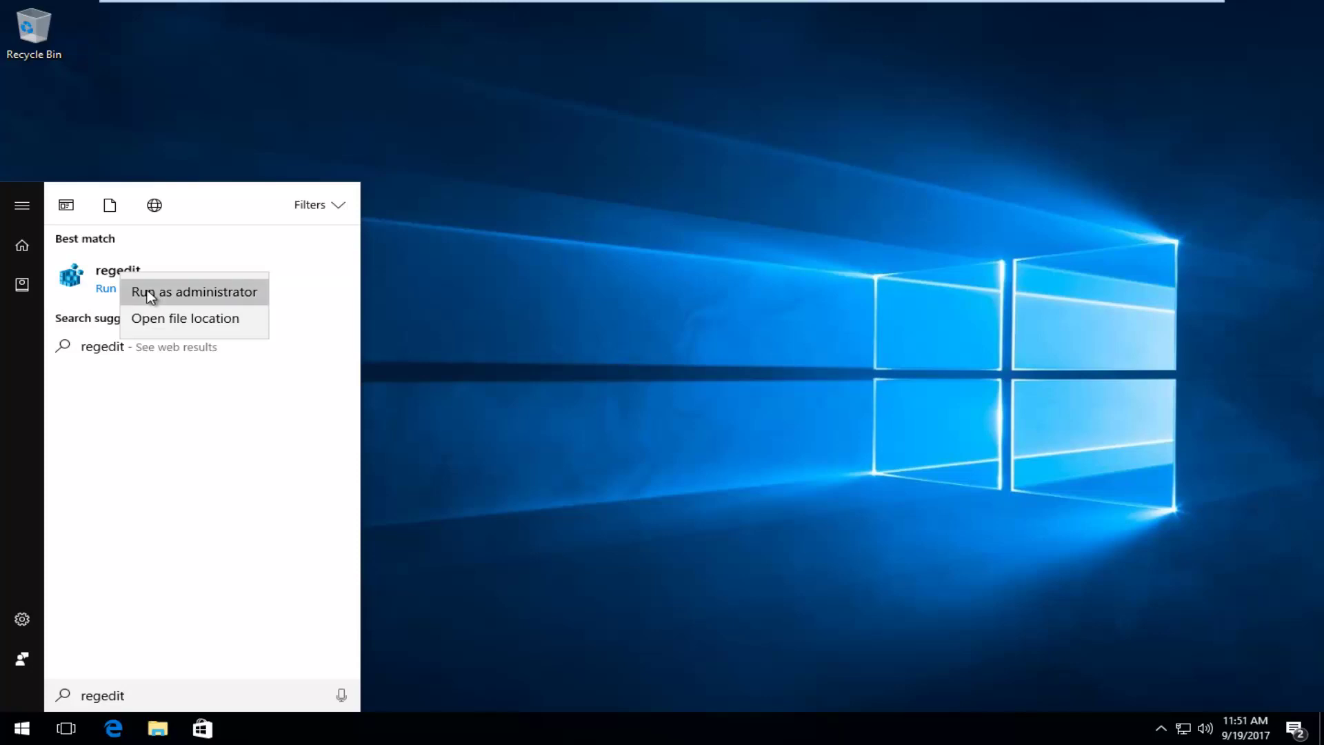
click(150, 291)
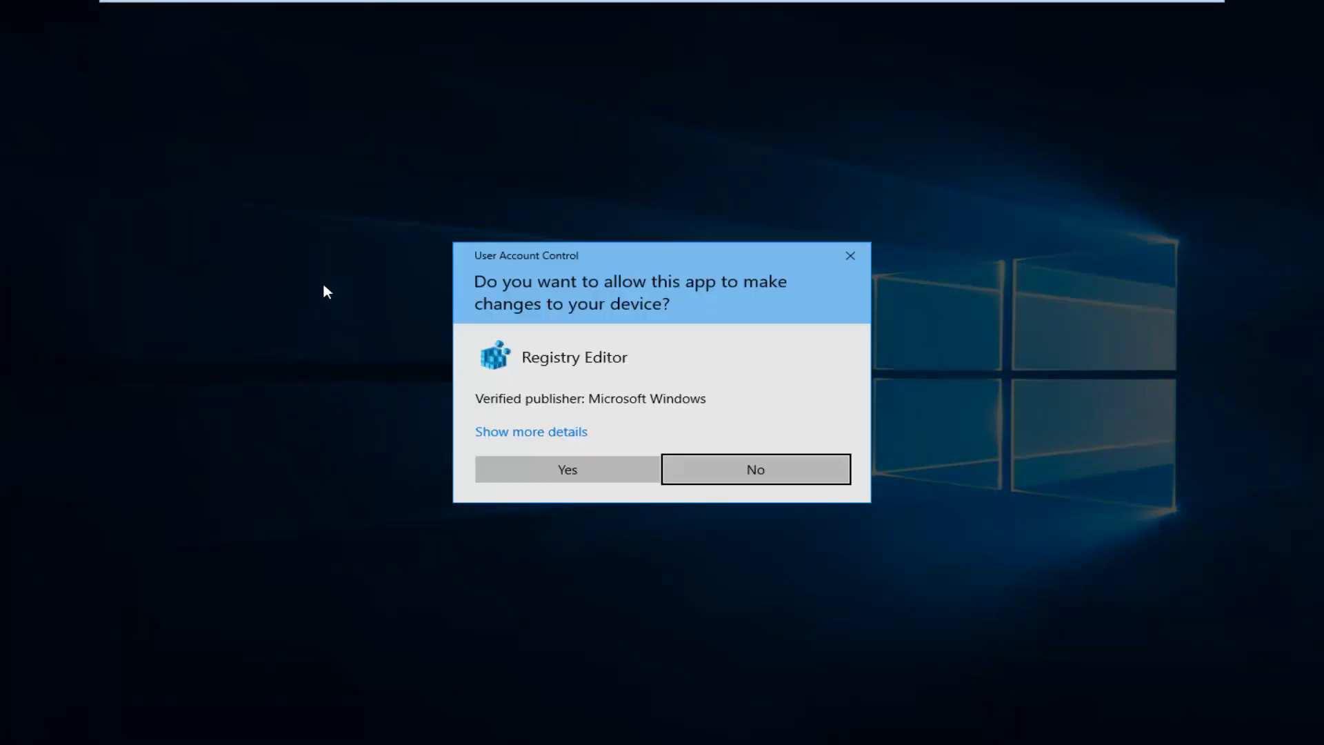
click(559, 472)
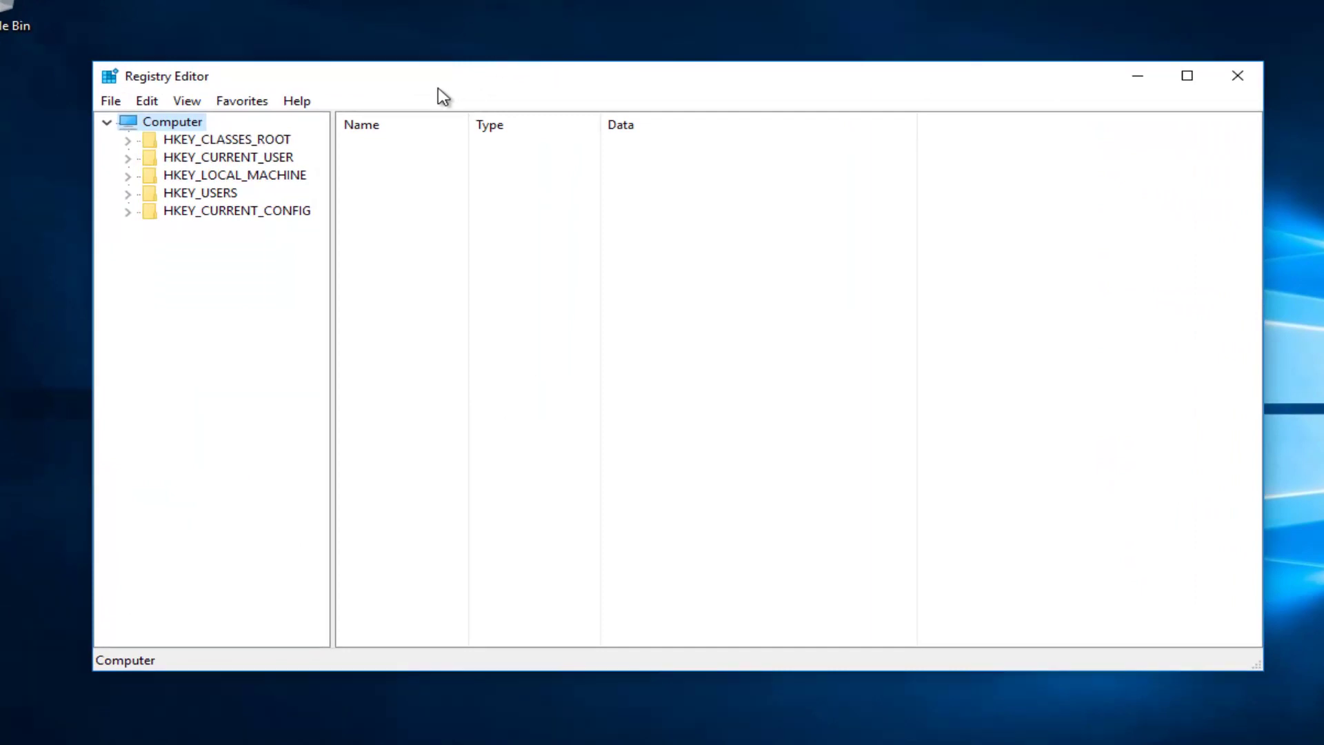
- Expand HKEY_CURRENT_USER > AppEvents > EventLabels and widen the key tree pane
click(183, 160)
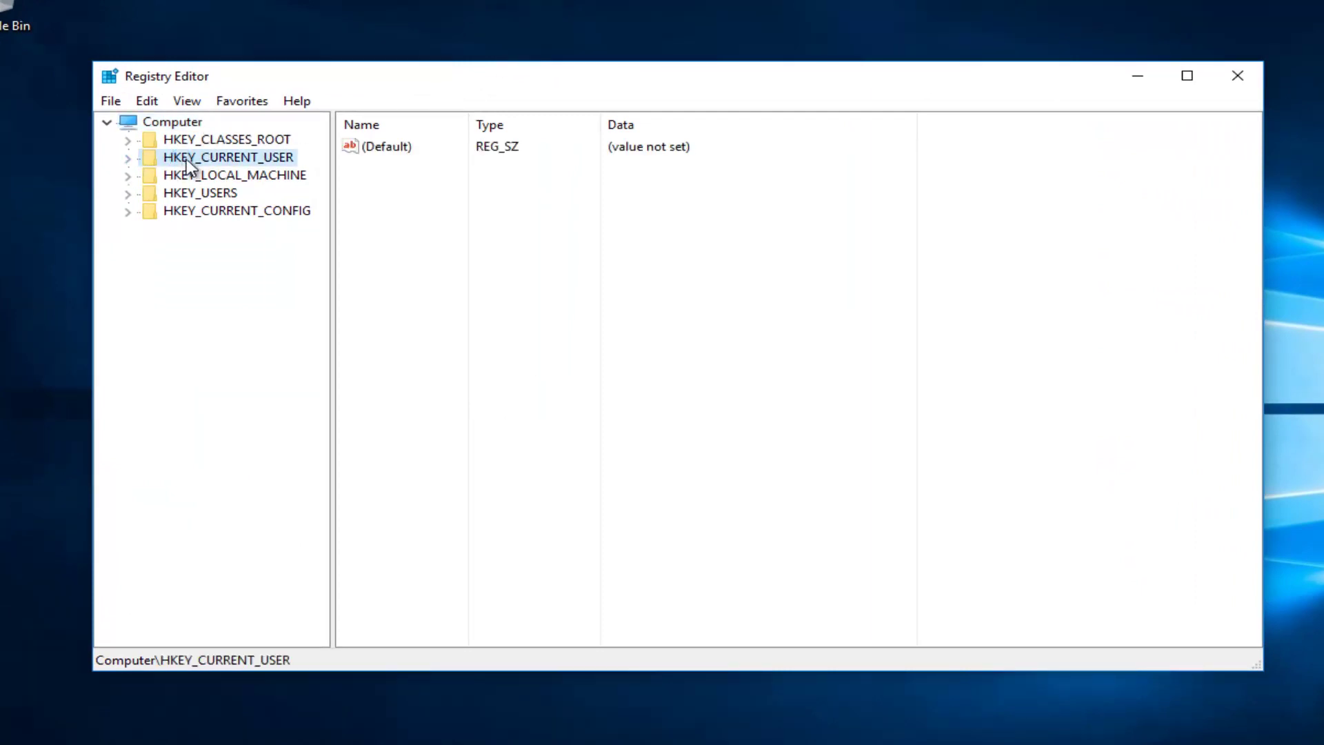
double_click(148, 158)
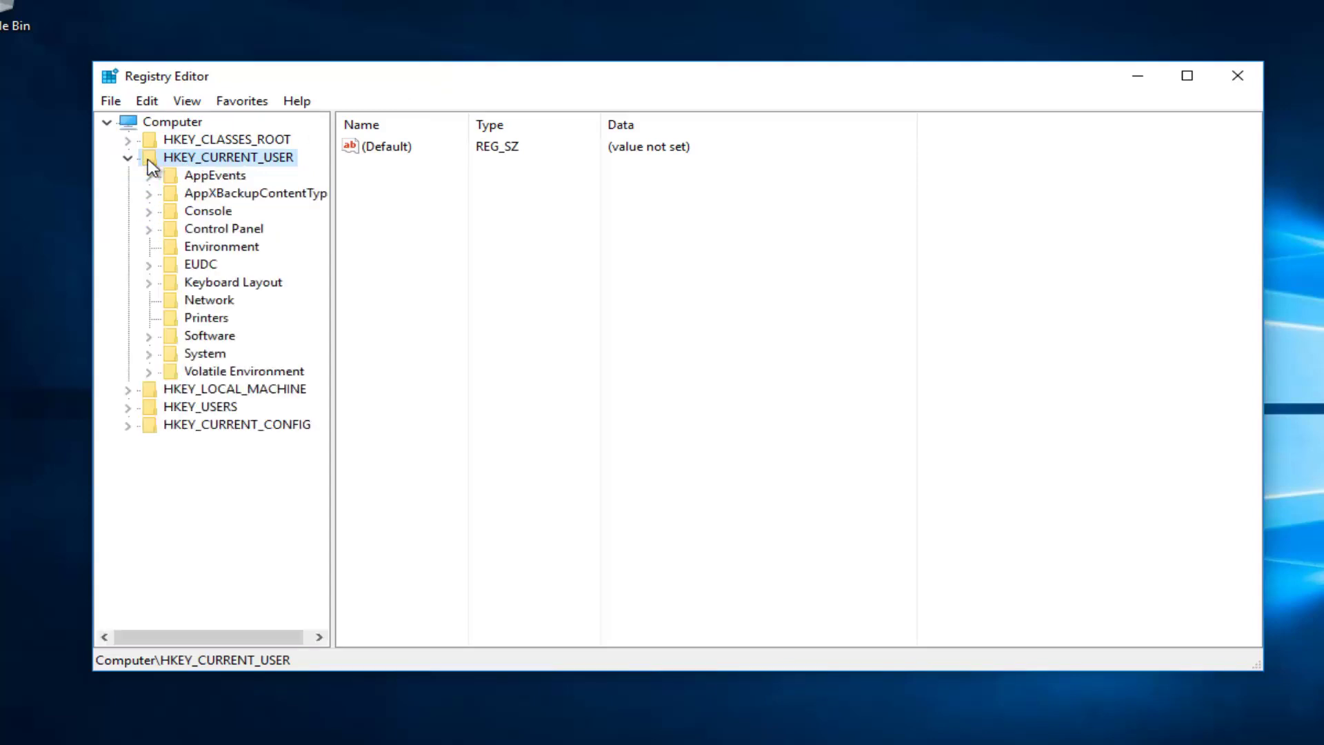
double_click(189, 181)
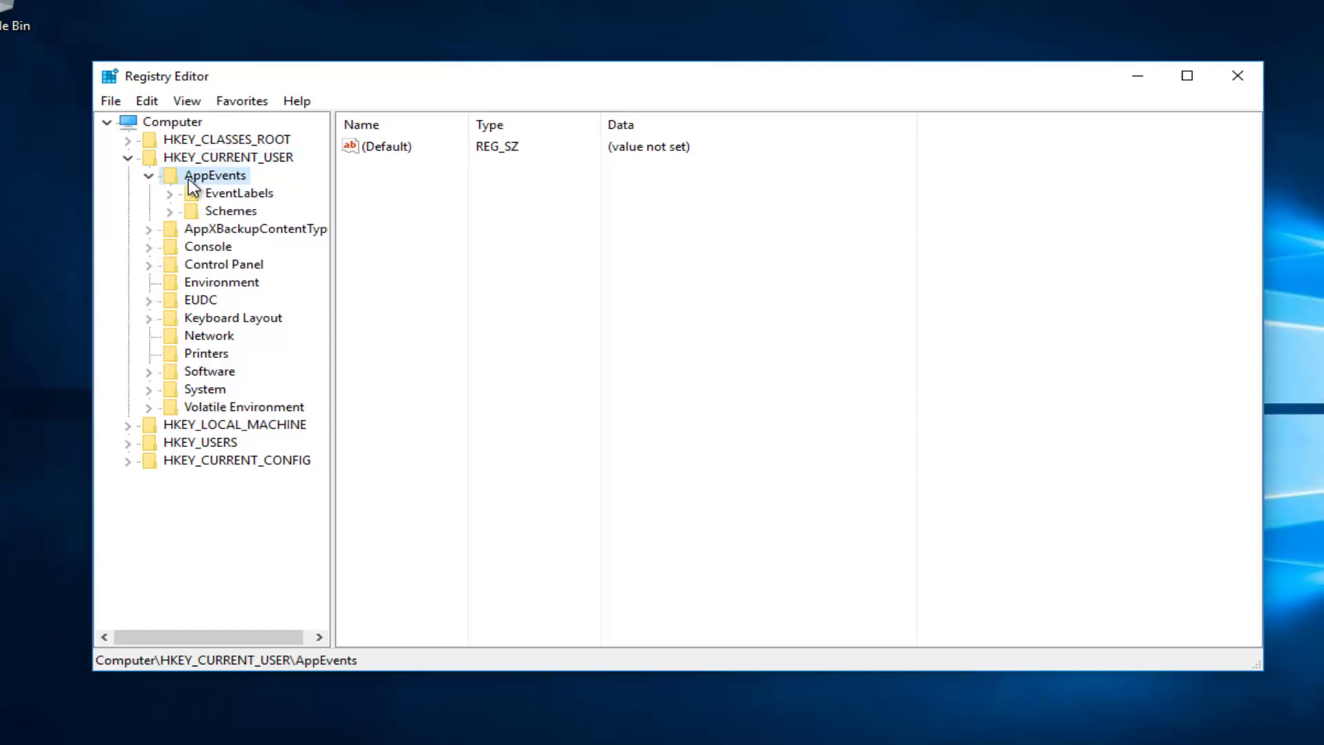
click(193, 196)
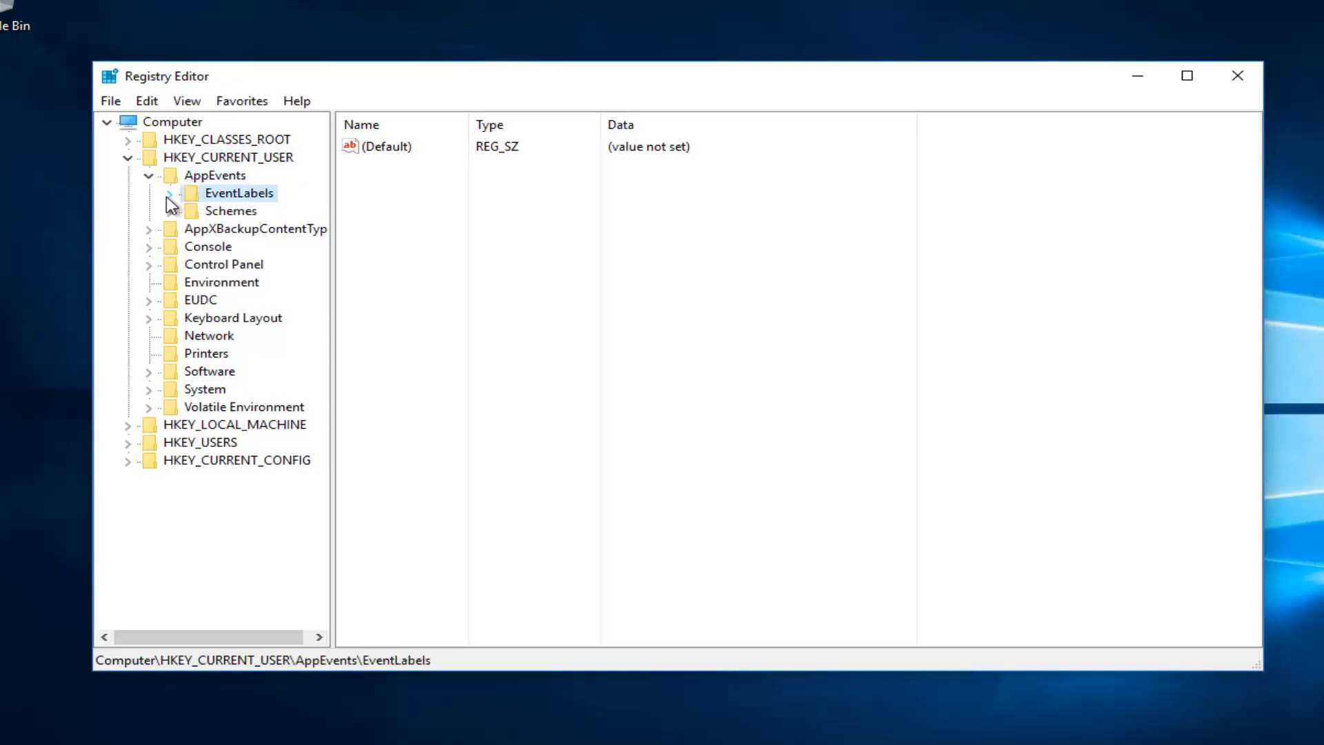
click(169, 195)
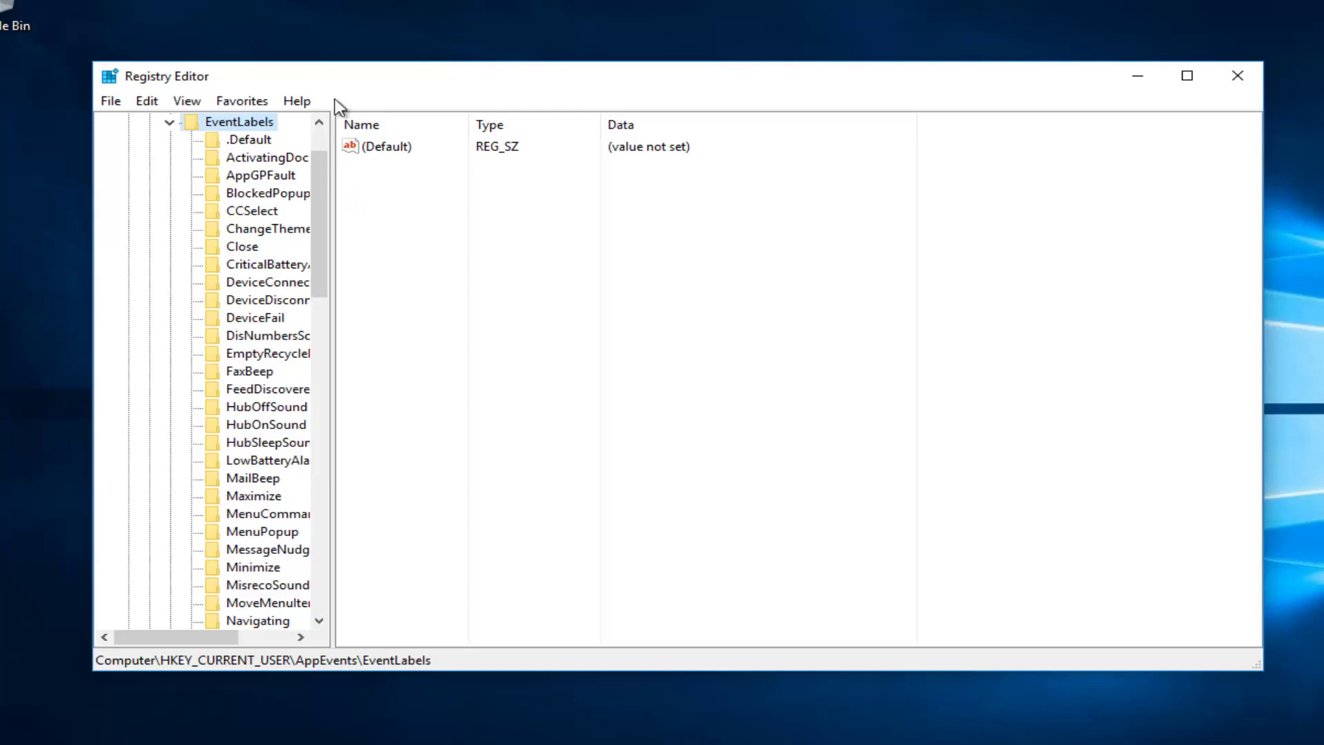
mouse_move(332, 158)
mouse_down()
mouse_move(393, 145)
mouse_move(514, 183)
mouse_up()
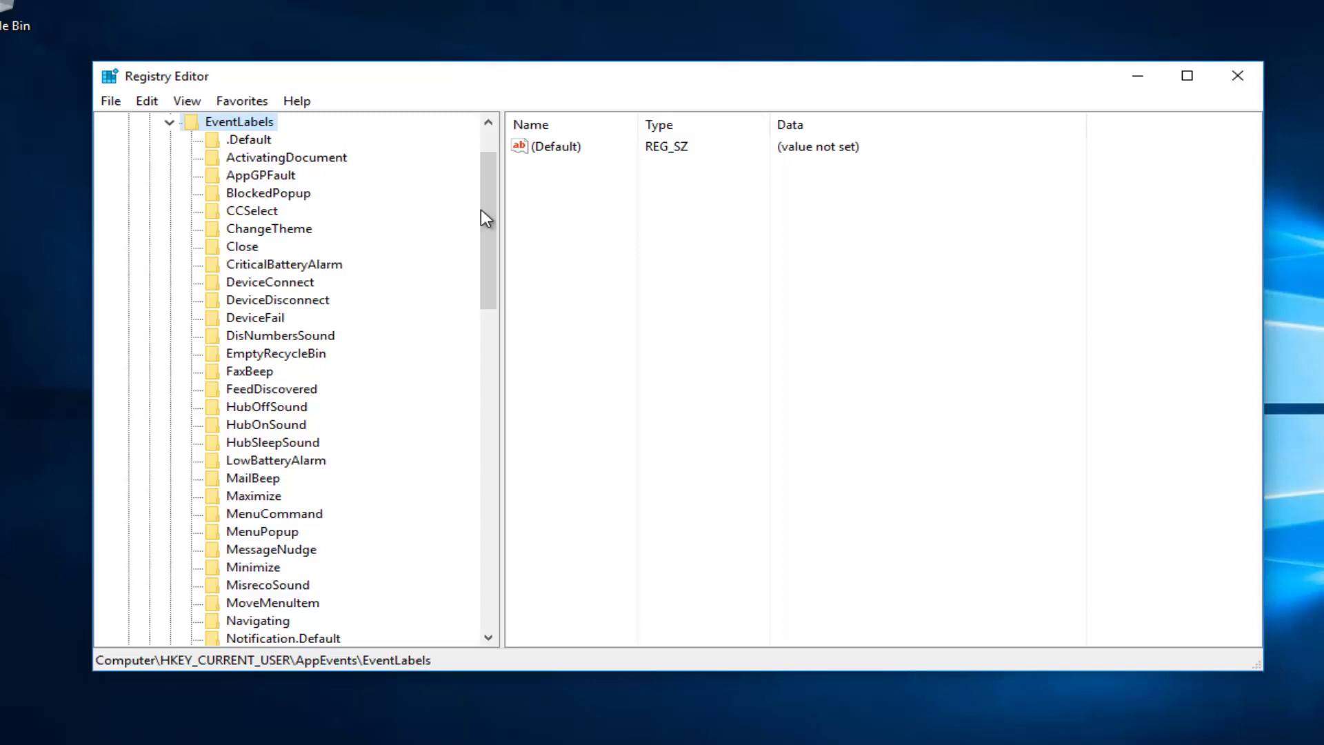
- Scroll down to EventLabels\WindowsLogoff and view its values, briefly comparing WindowsLogon
drag(490, 245, 502, 501)
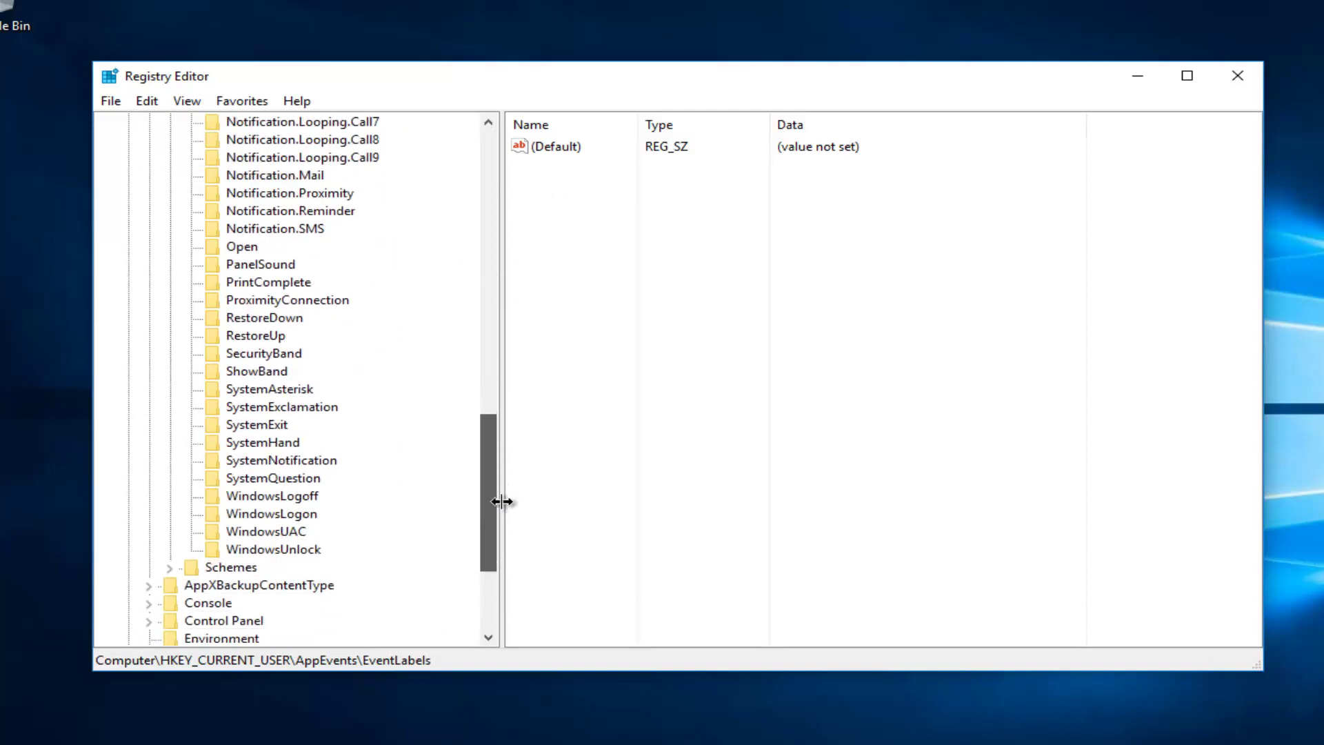
click(311, 499)
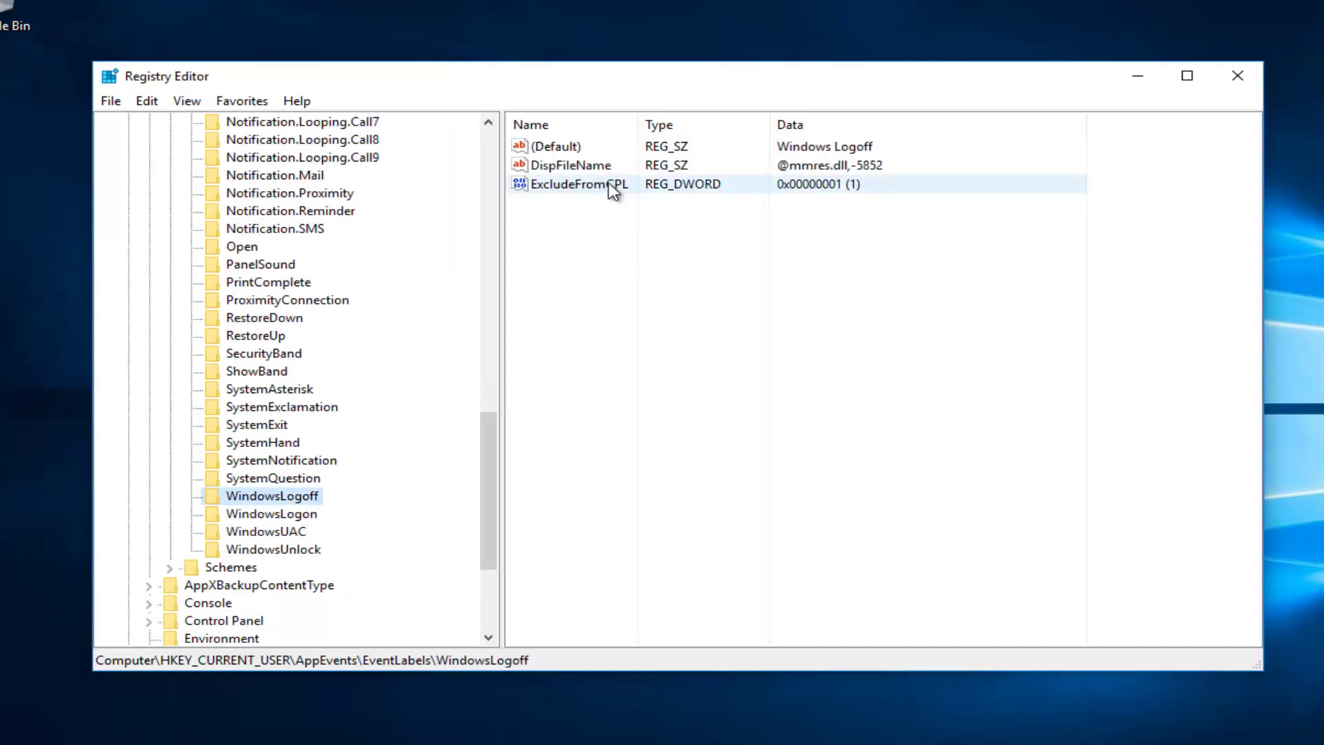
click(262, 513)
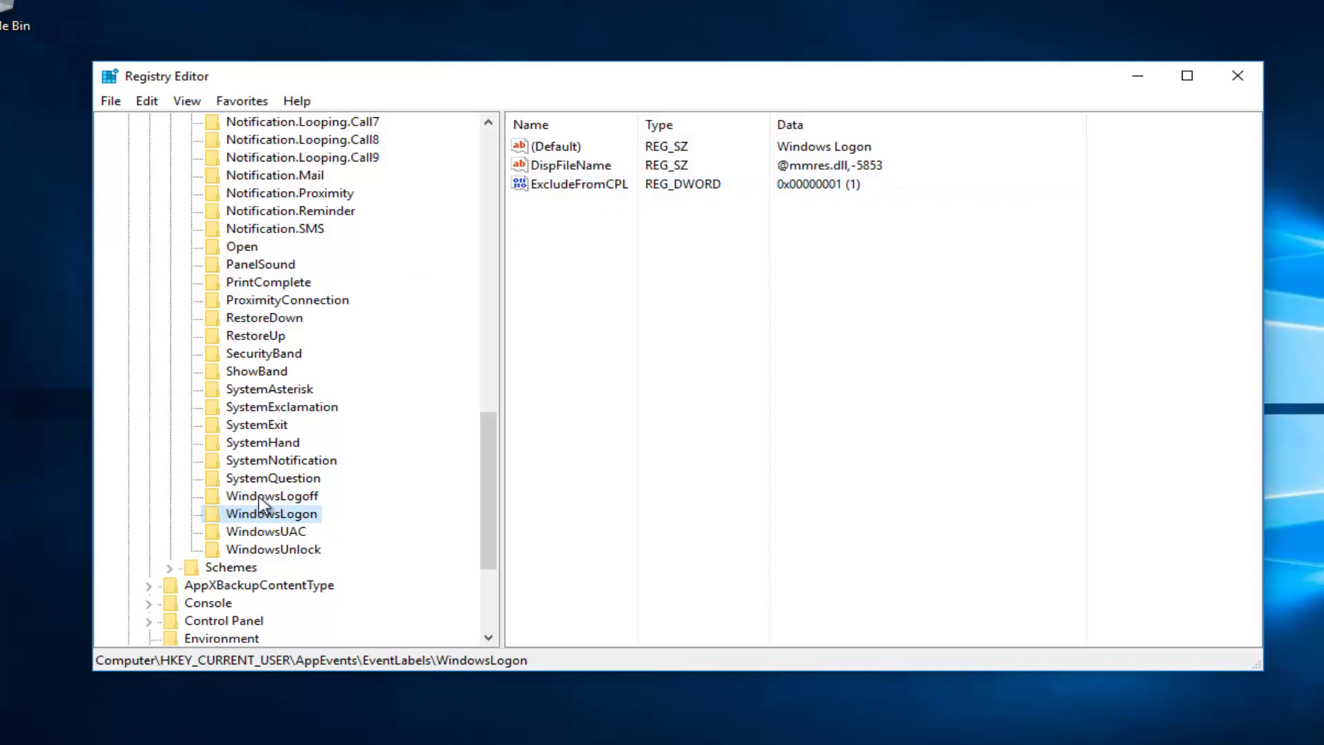
click(259, 496)
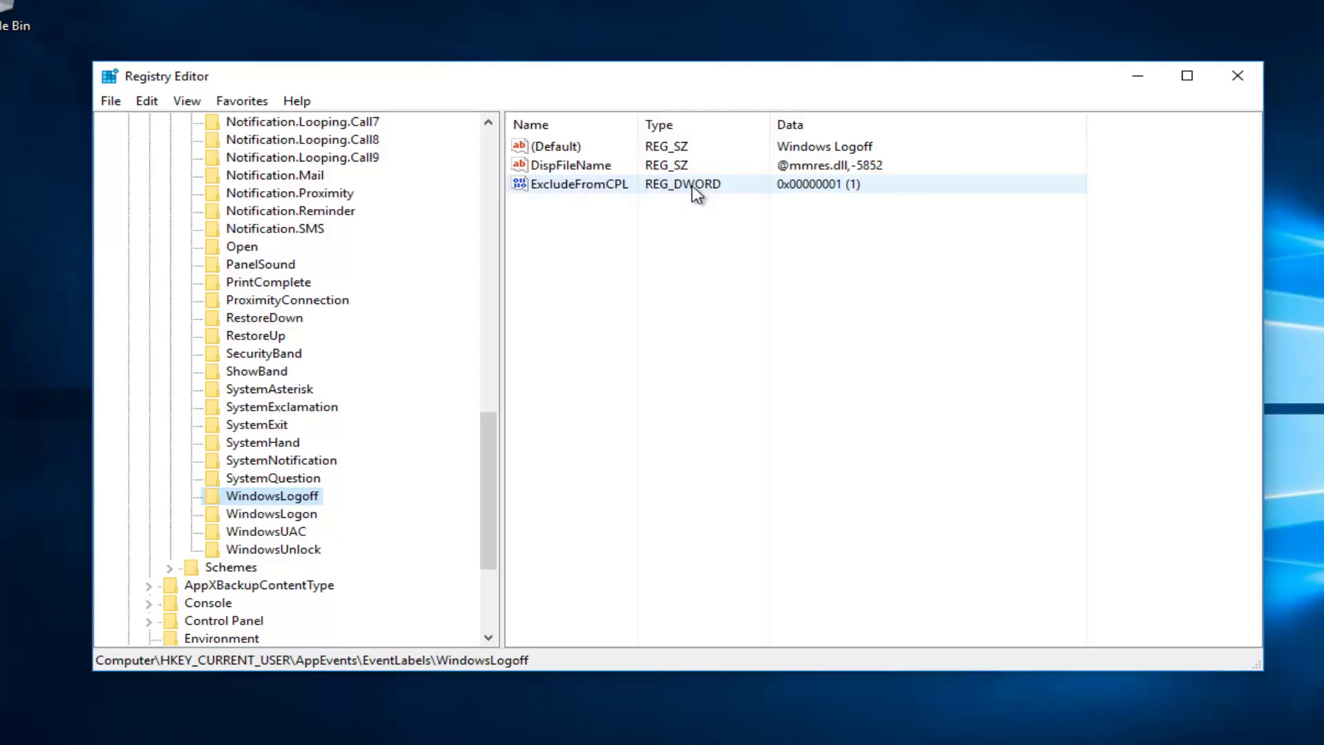
- Change WindowsLogoff's ExcludeFromCPL value from 1 to 0
double_click(563, 185)
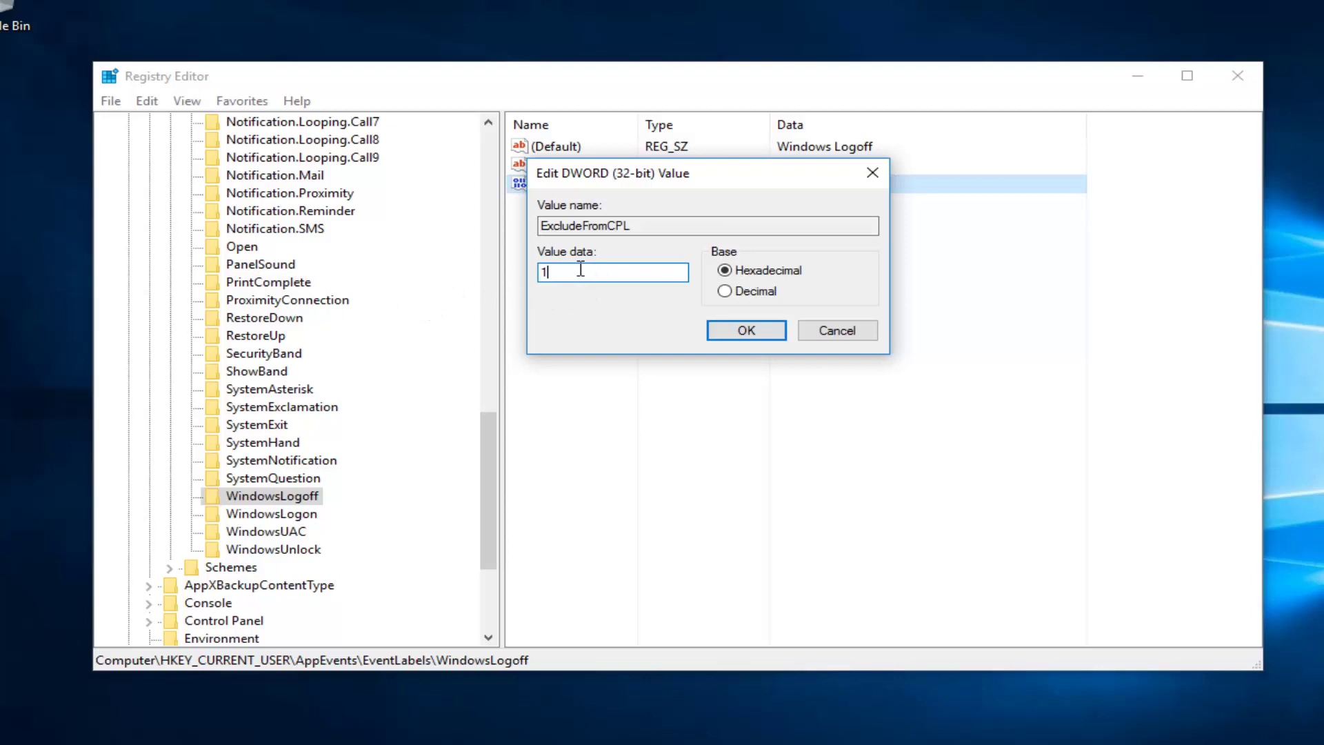
key(BackSpace)
text(0)
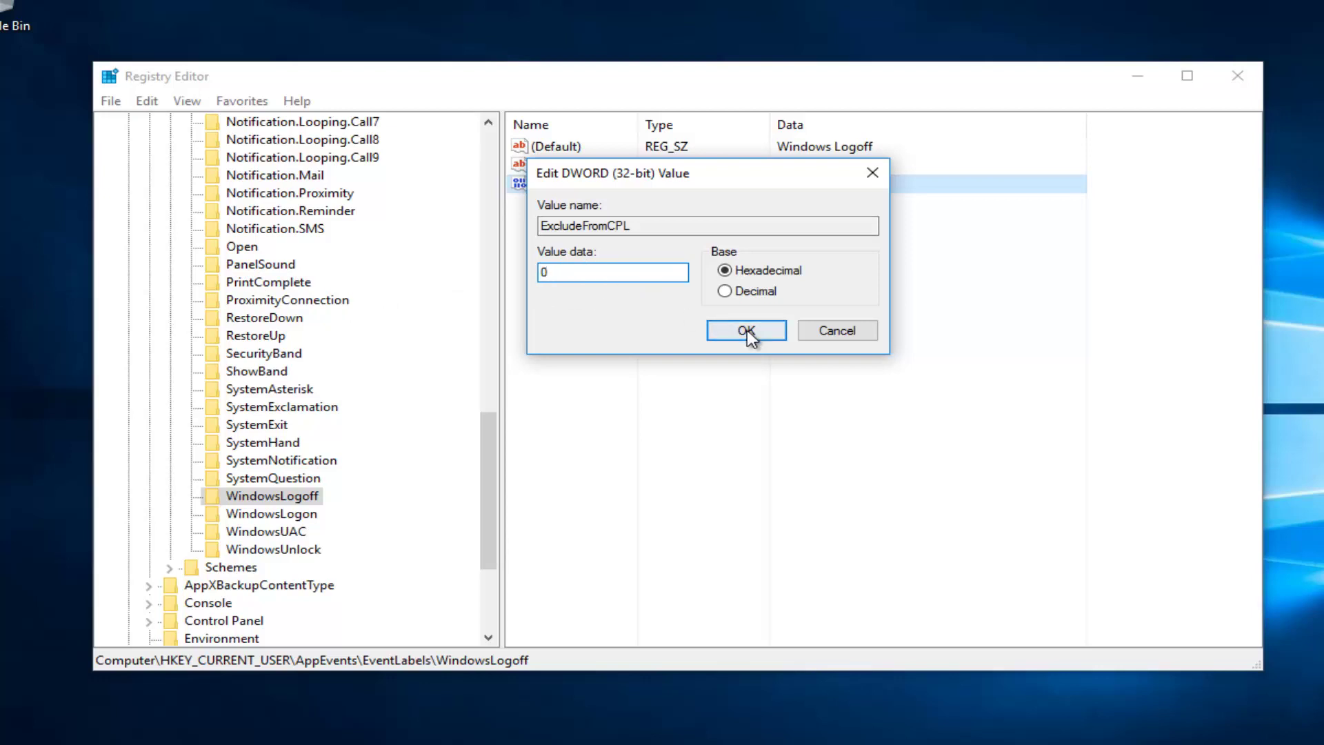
click(747, 329)
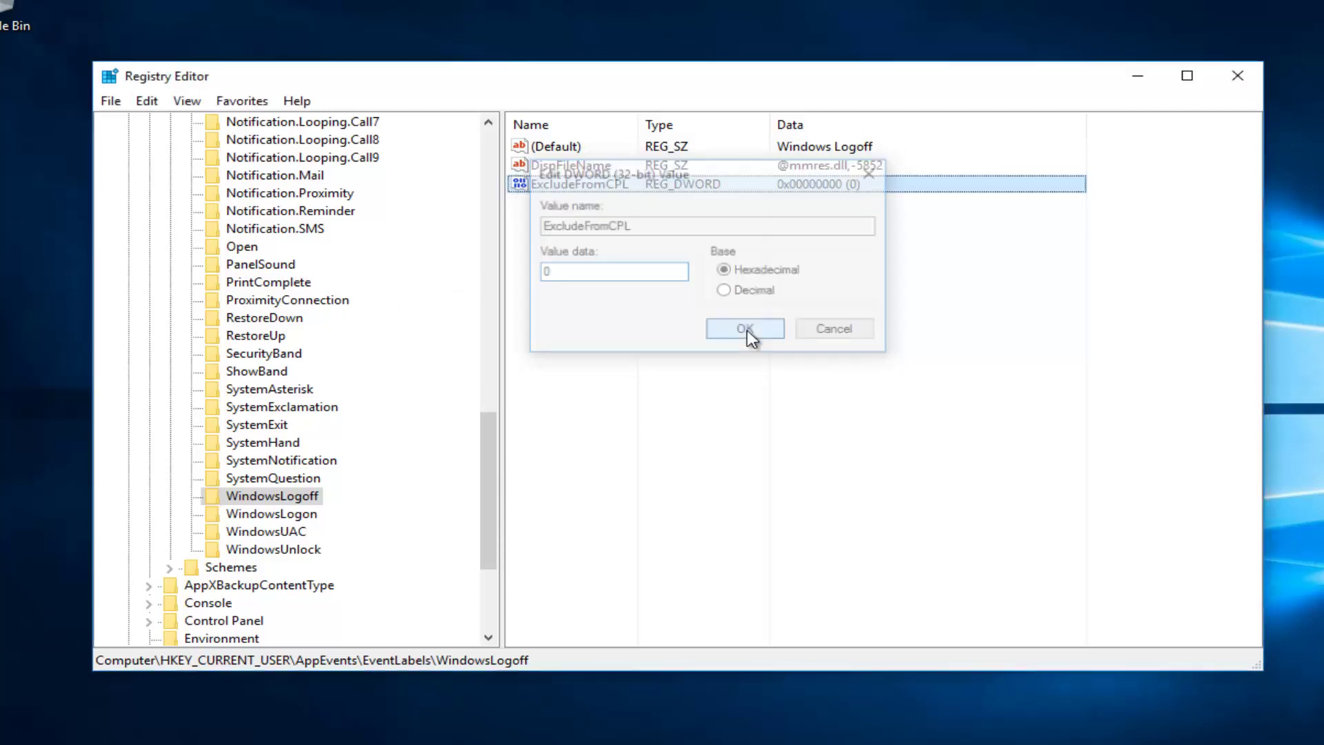
- Set WindowsLogon's ExcludeFromCPL to 0, then close Registry Editor
click(295, 514)
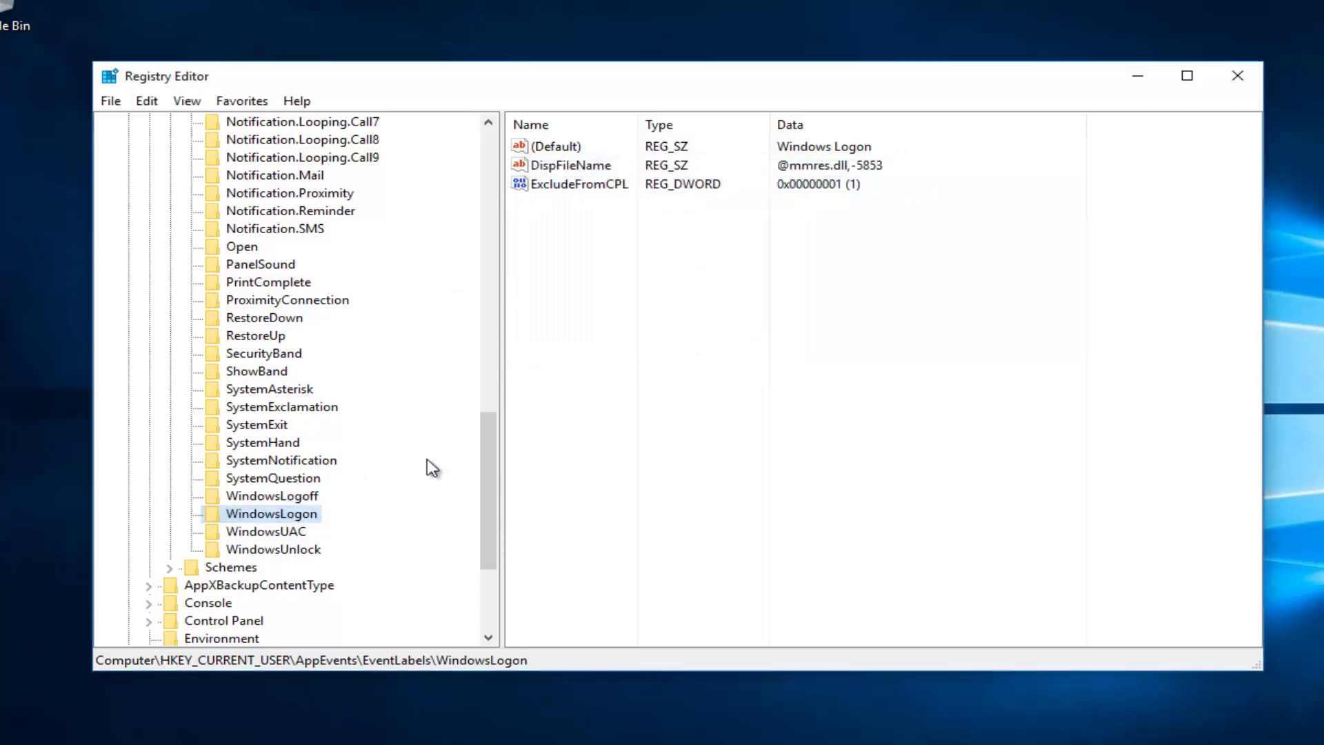
double_click(562, 196)
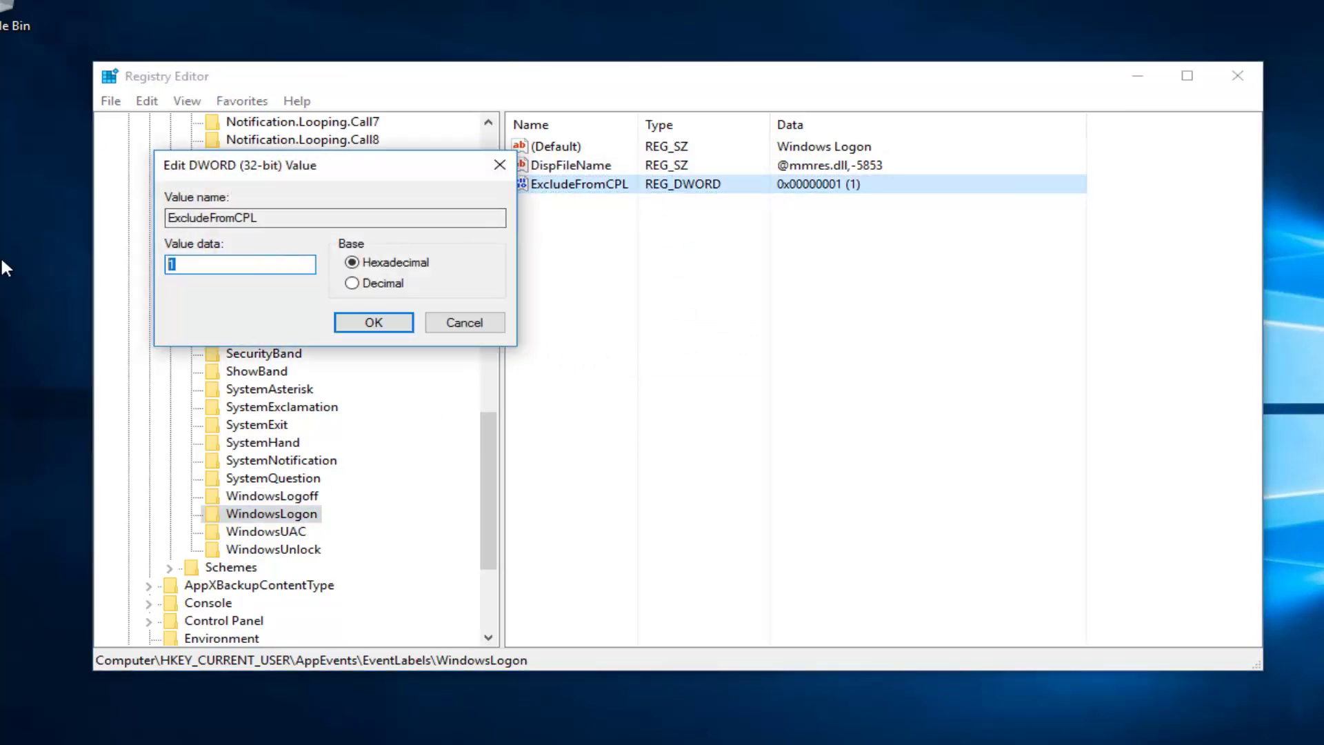
text(0)
drag(286, 172, 742, 214)
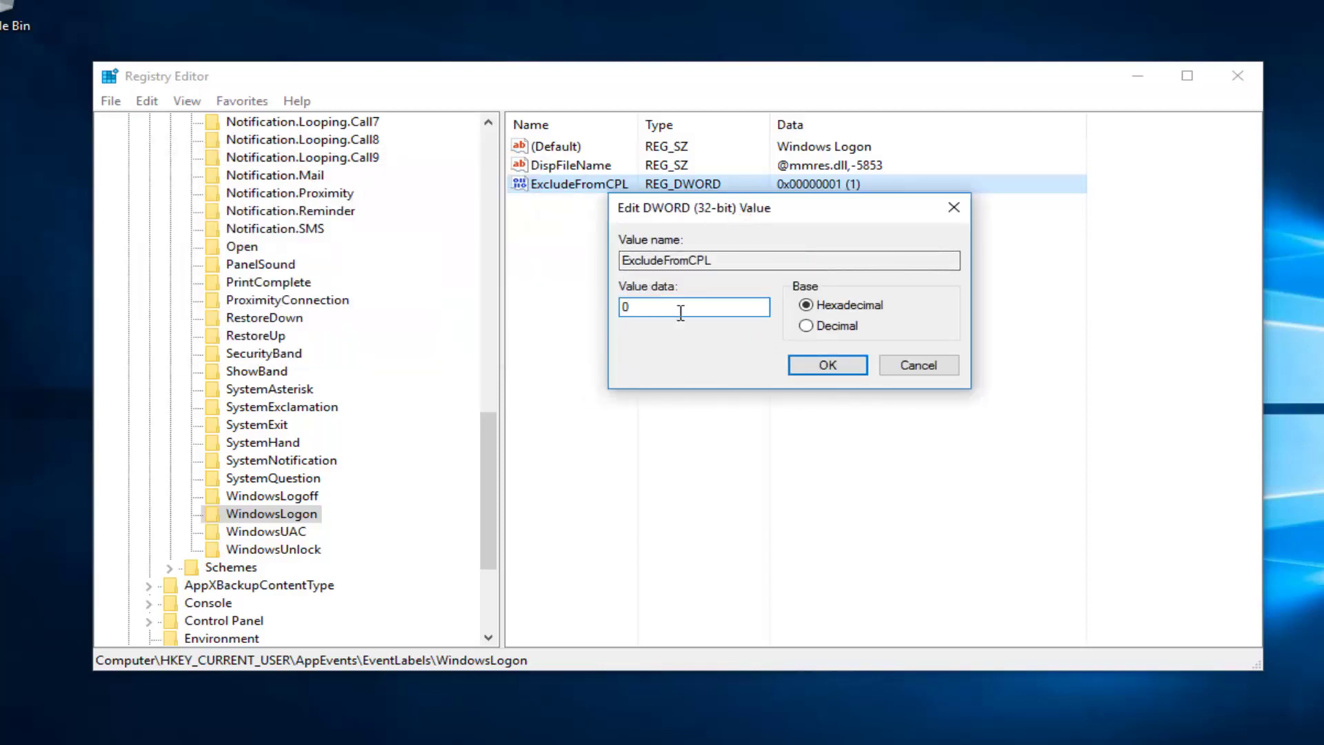
click(818, 369)
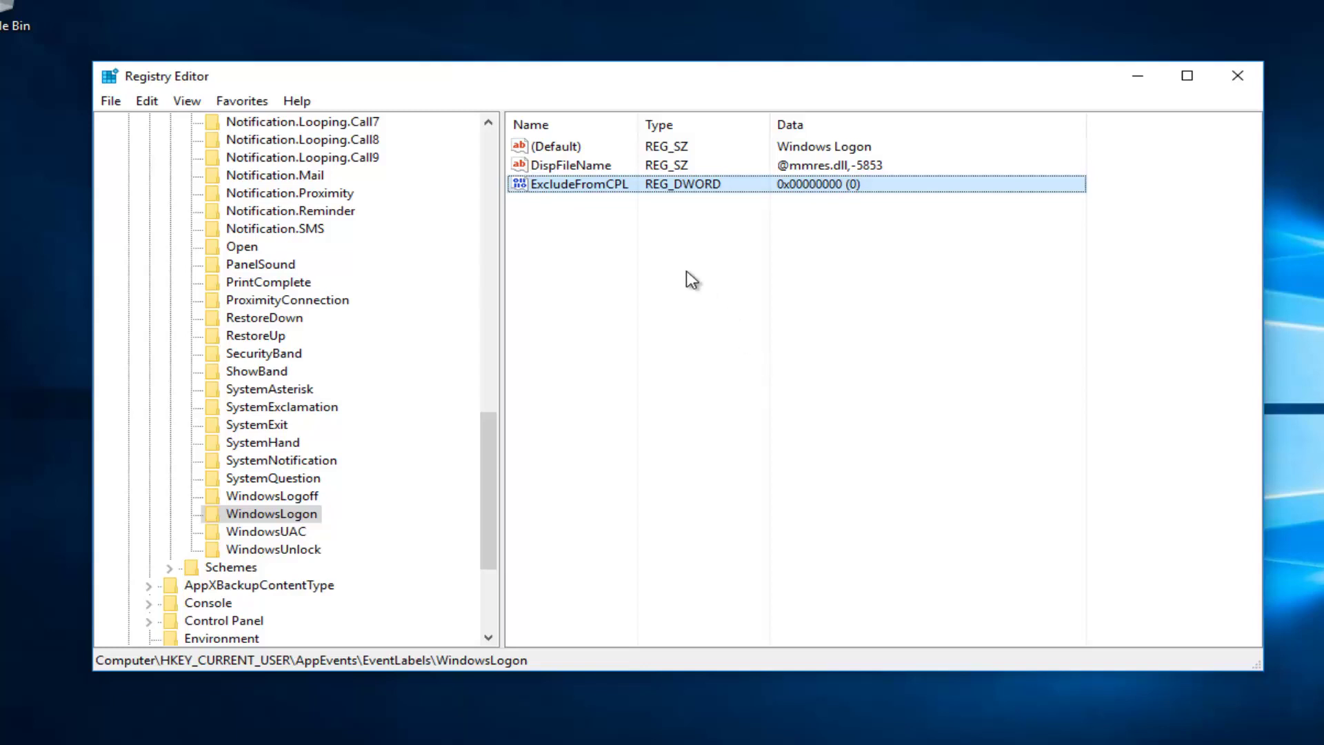
click(1227, 77)
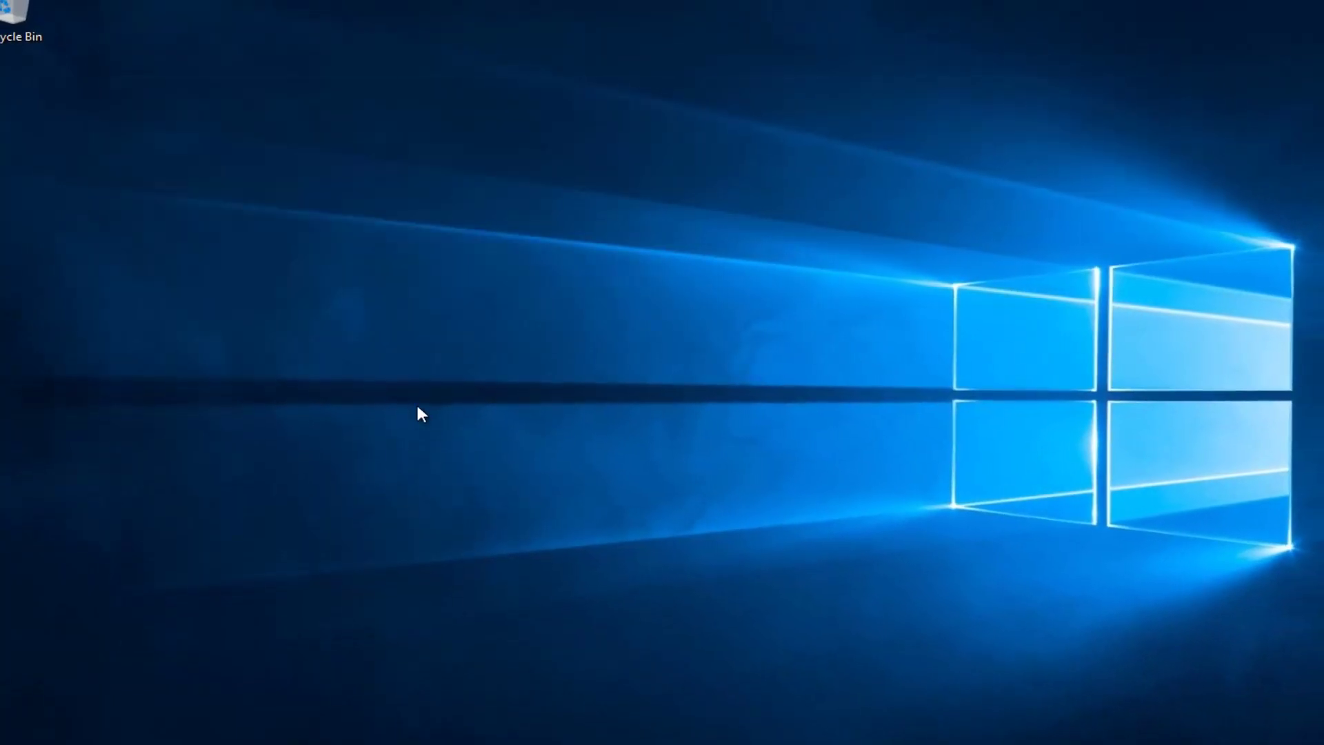
- Search the Start menu for 'control panel' and open Control Panel
click(4, 726)
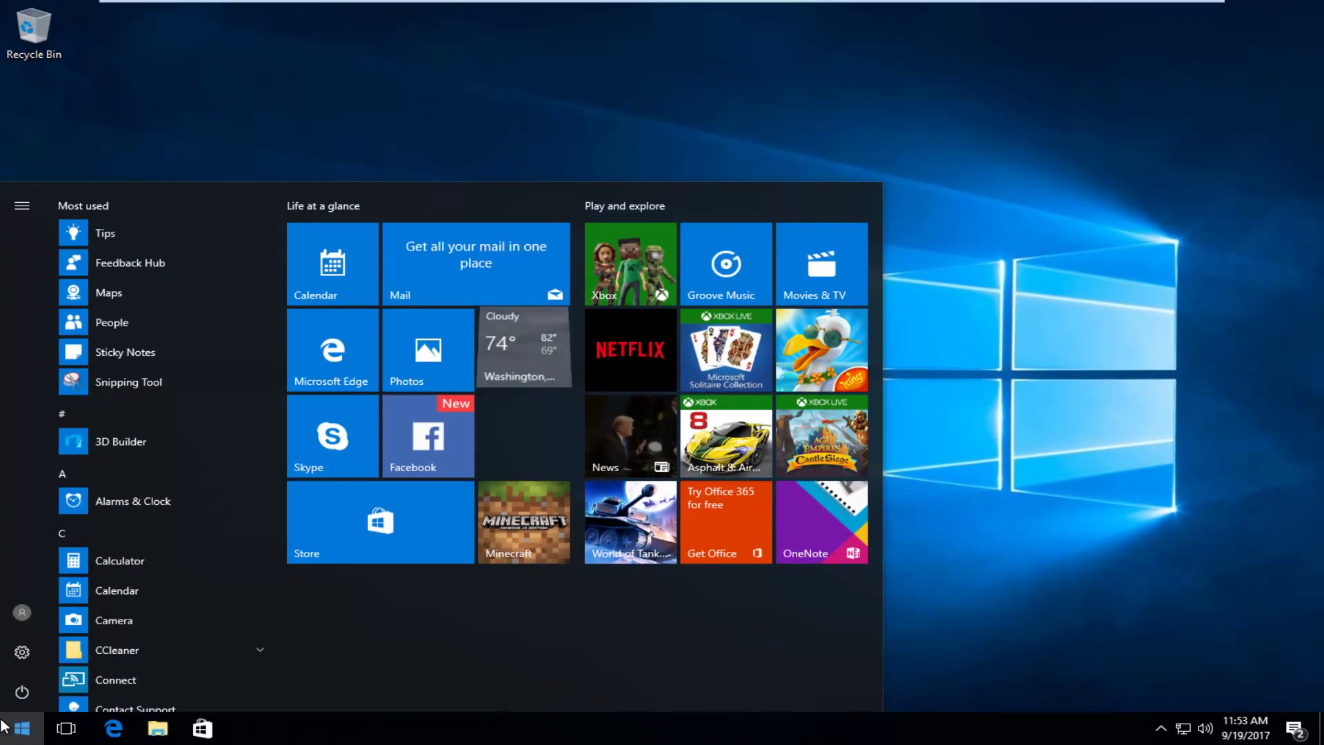
text(control p)
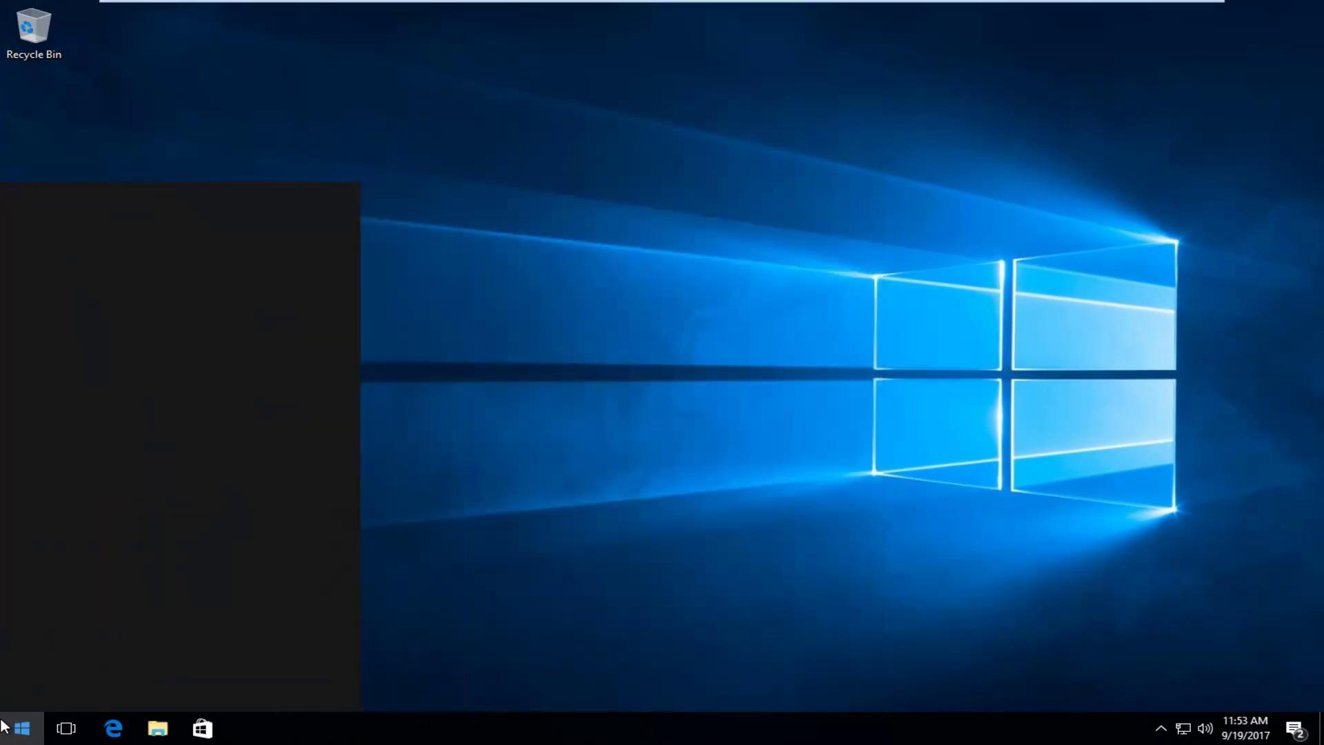
text(anel)
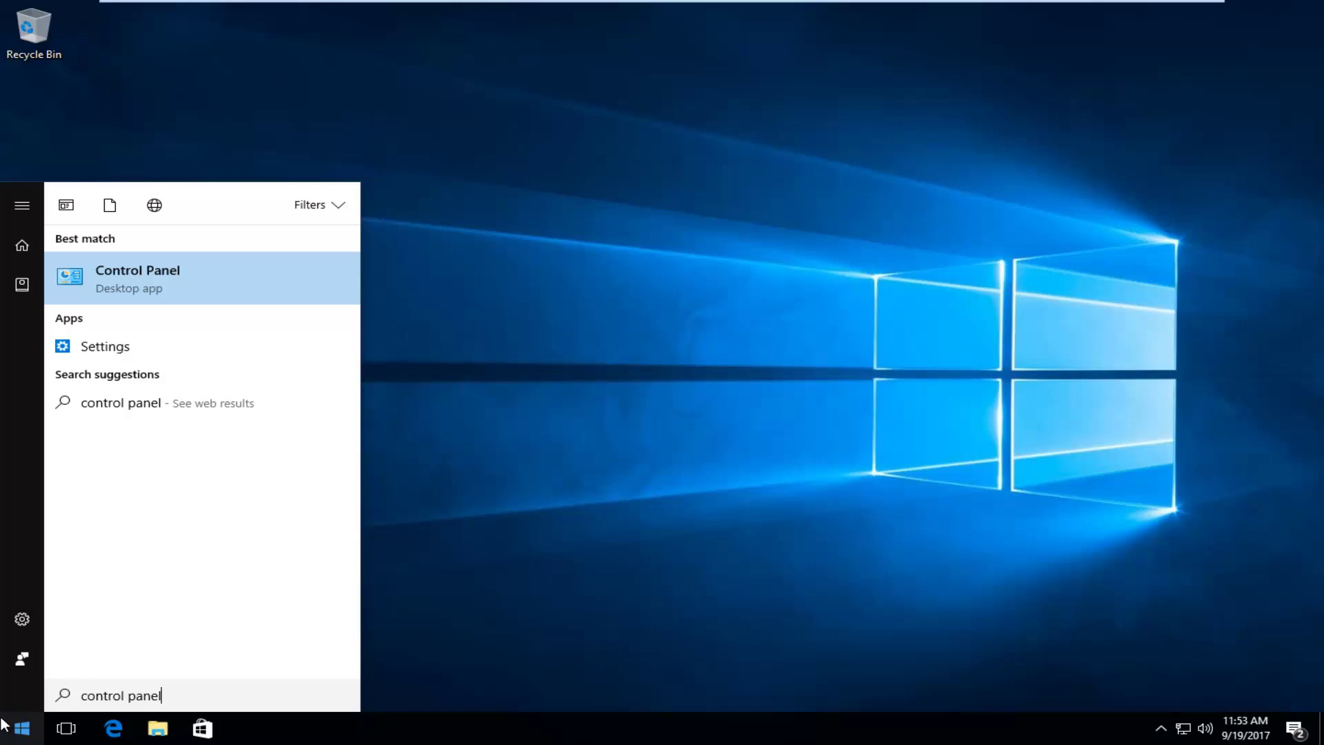
click(128, 290)
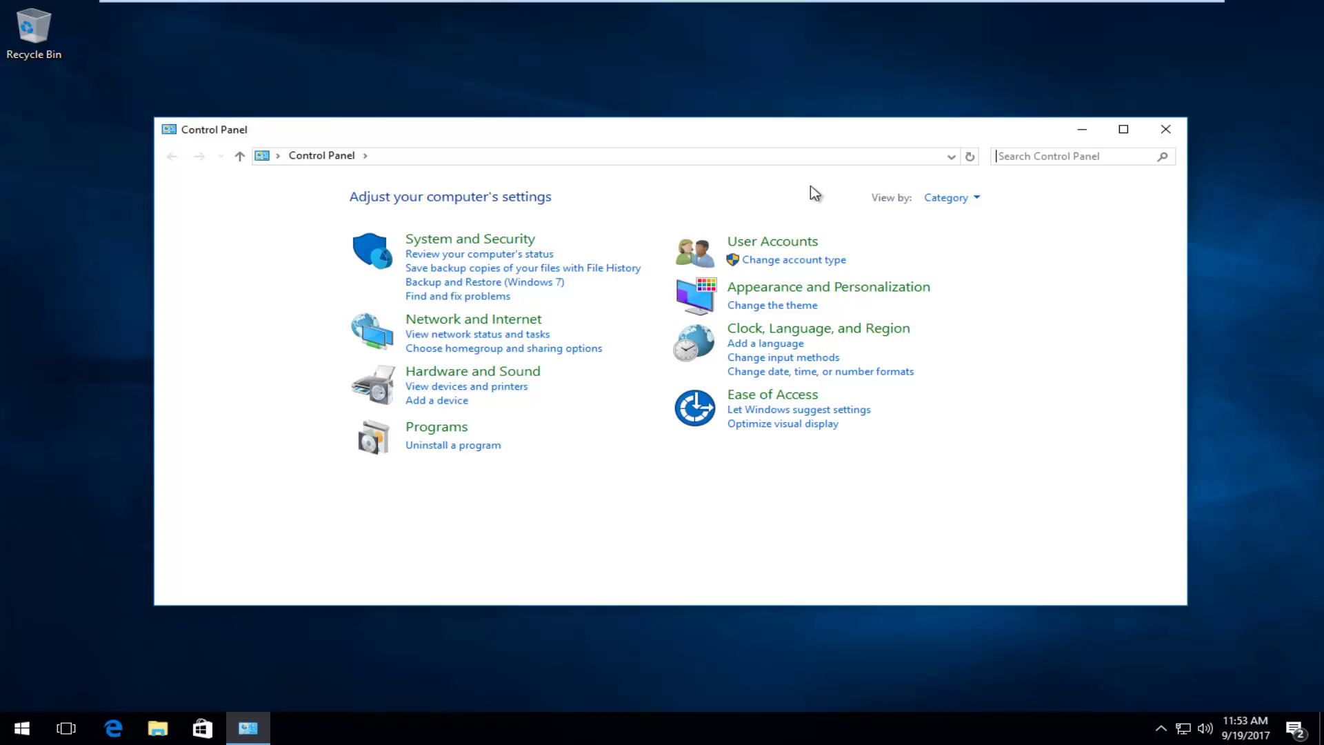
- Switch Control Panel's View by setting to Large icons to list all items
click(957, 199)
click(942, 247)
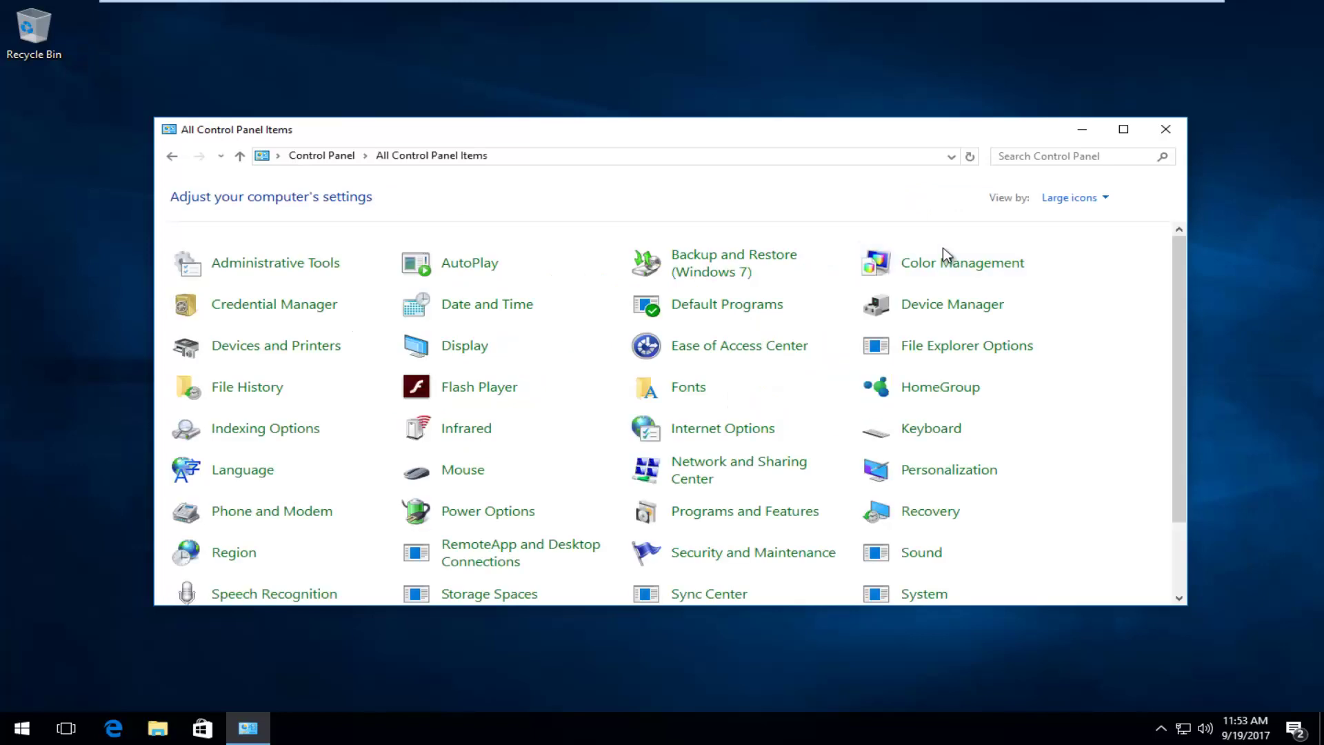
scroll(942, 247, down, 1)
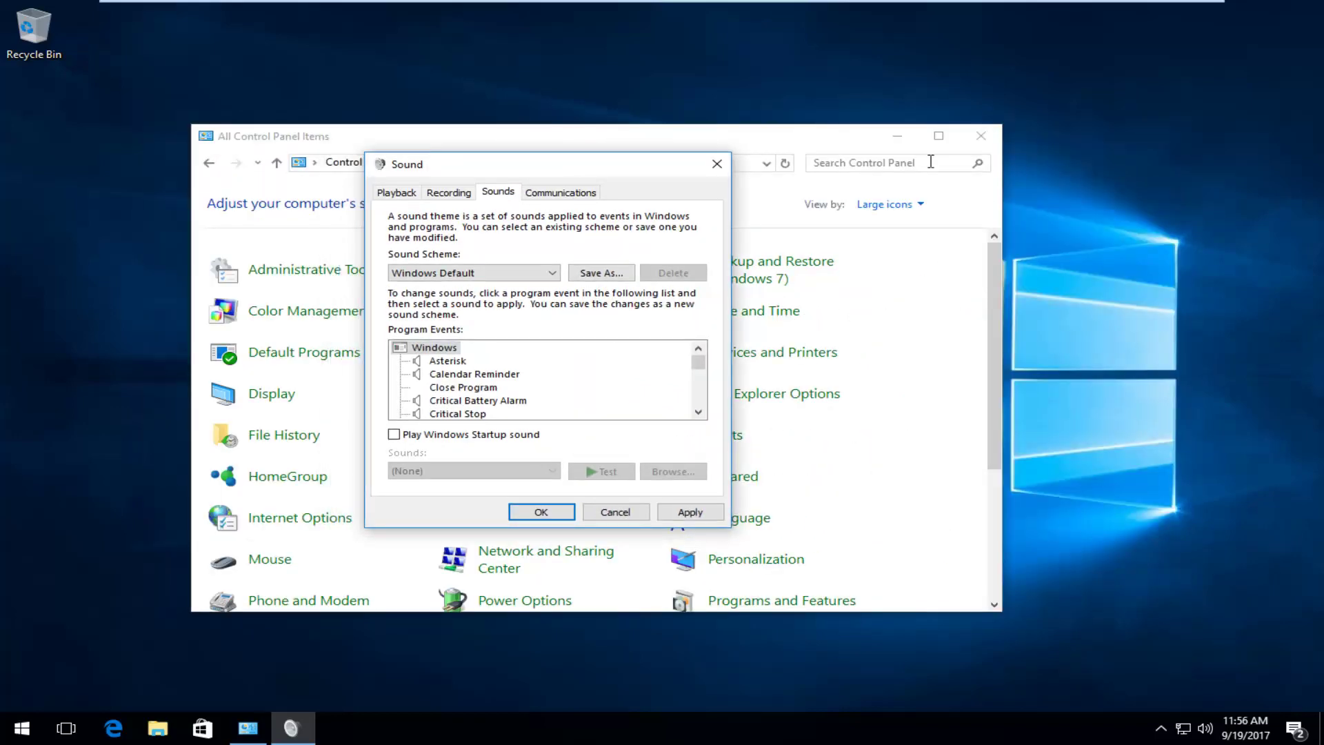
key(Escape)
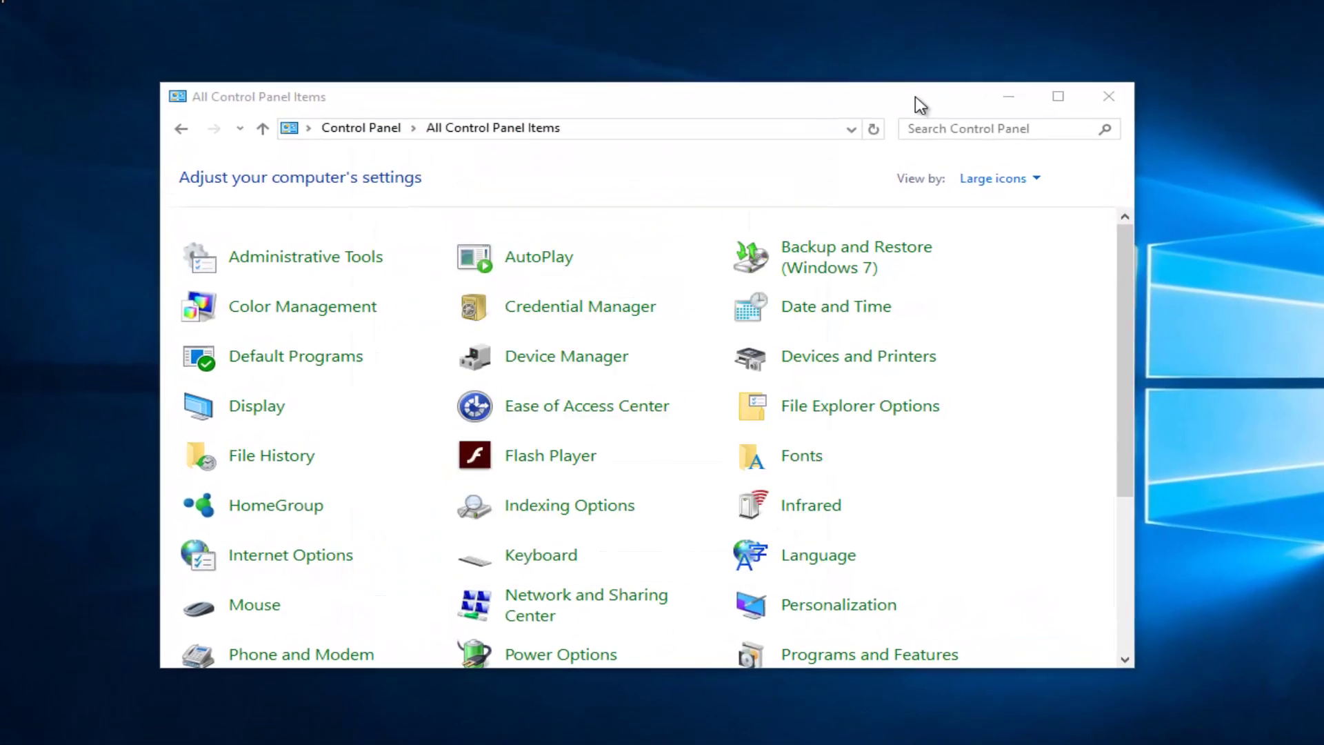
- Enable Play Windows Startup sound and assign Alarm02 to the Windows Logoff event
click(1108, 96)
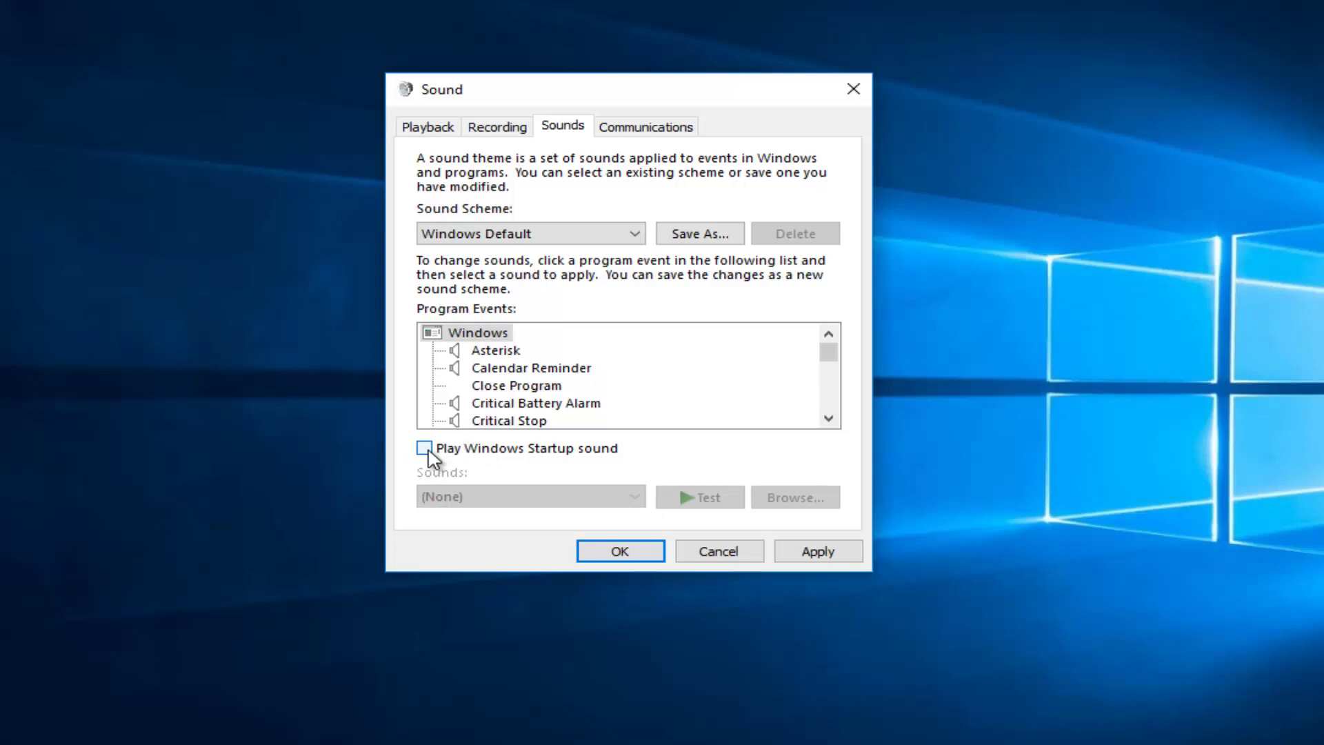
click(425, 449)
click(538, 386)
drag(831, 351, 831, 390)
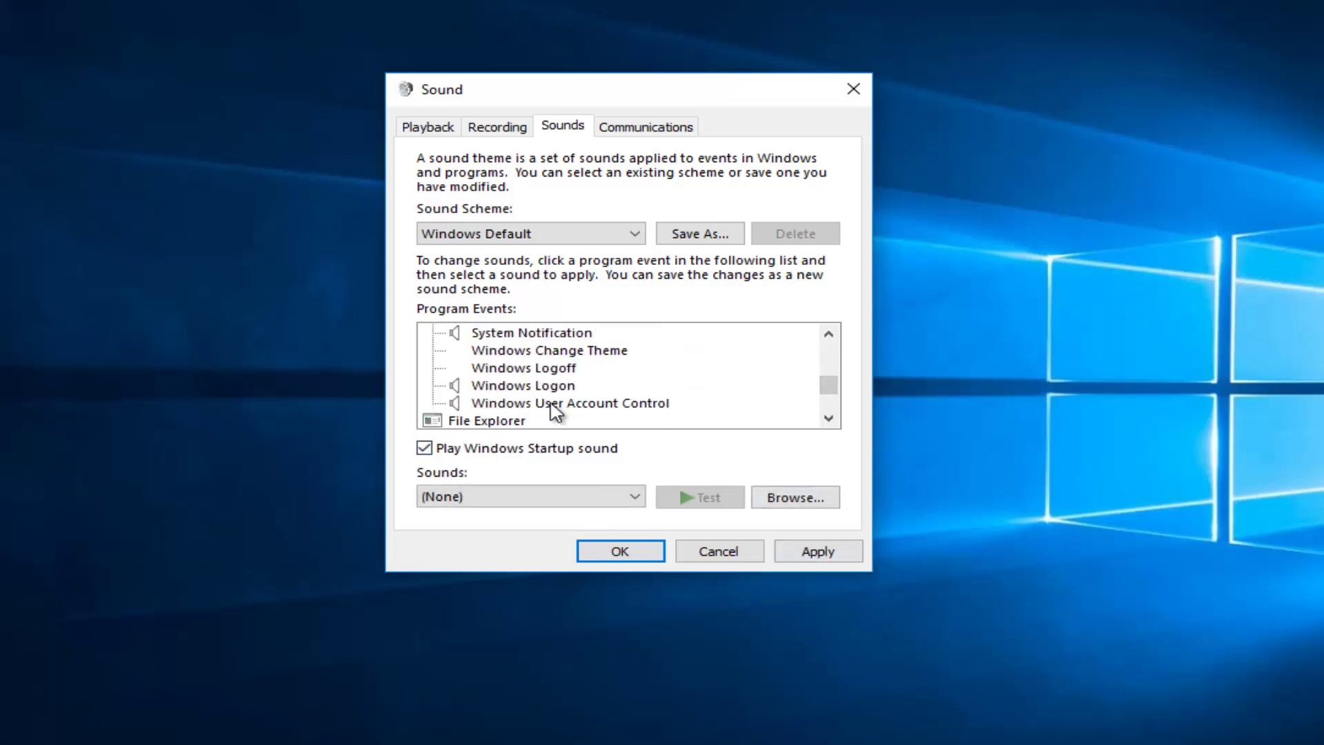
click(536, 369)
click(531, 389)
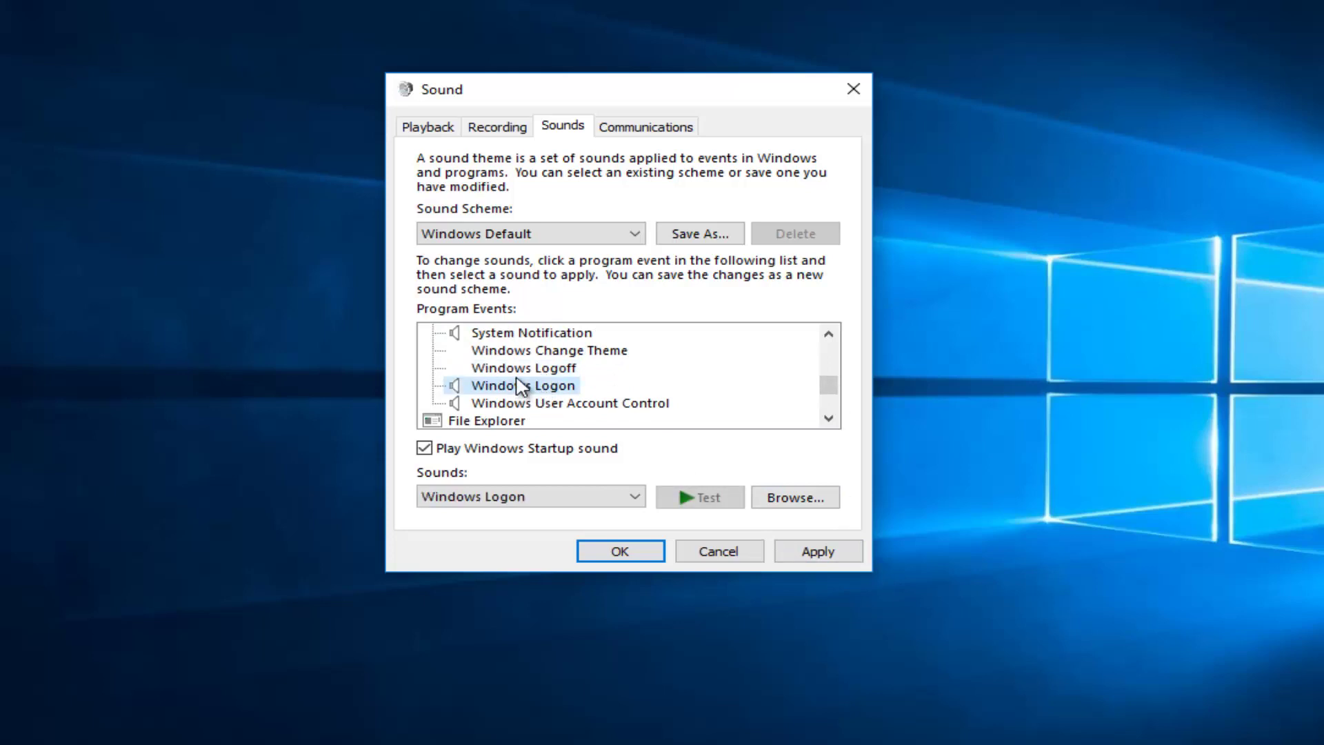
click(525, 372)
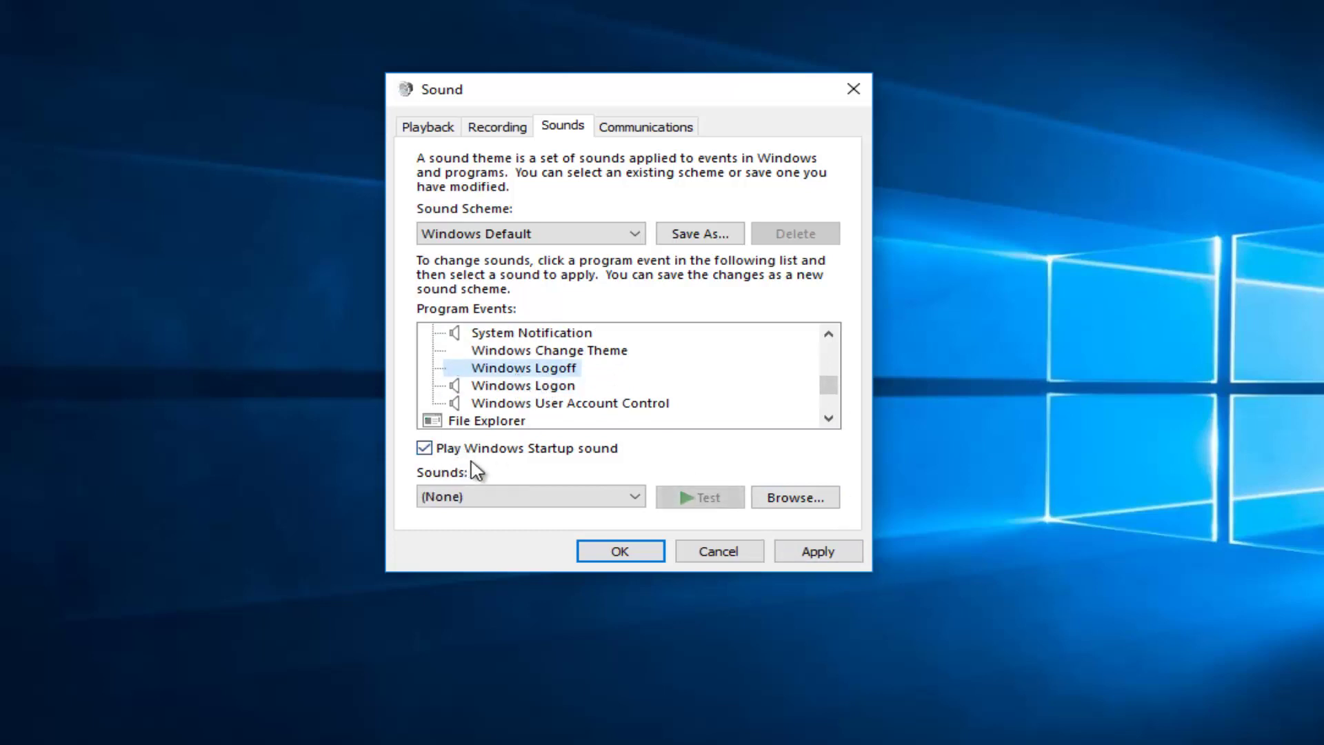
click(444, 494)
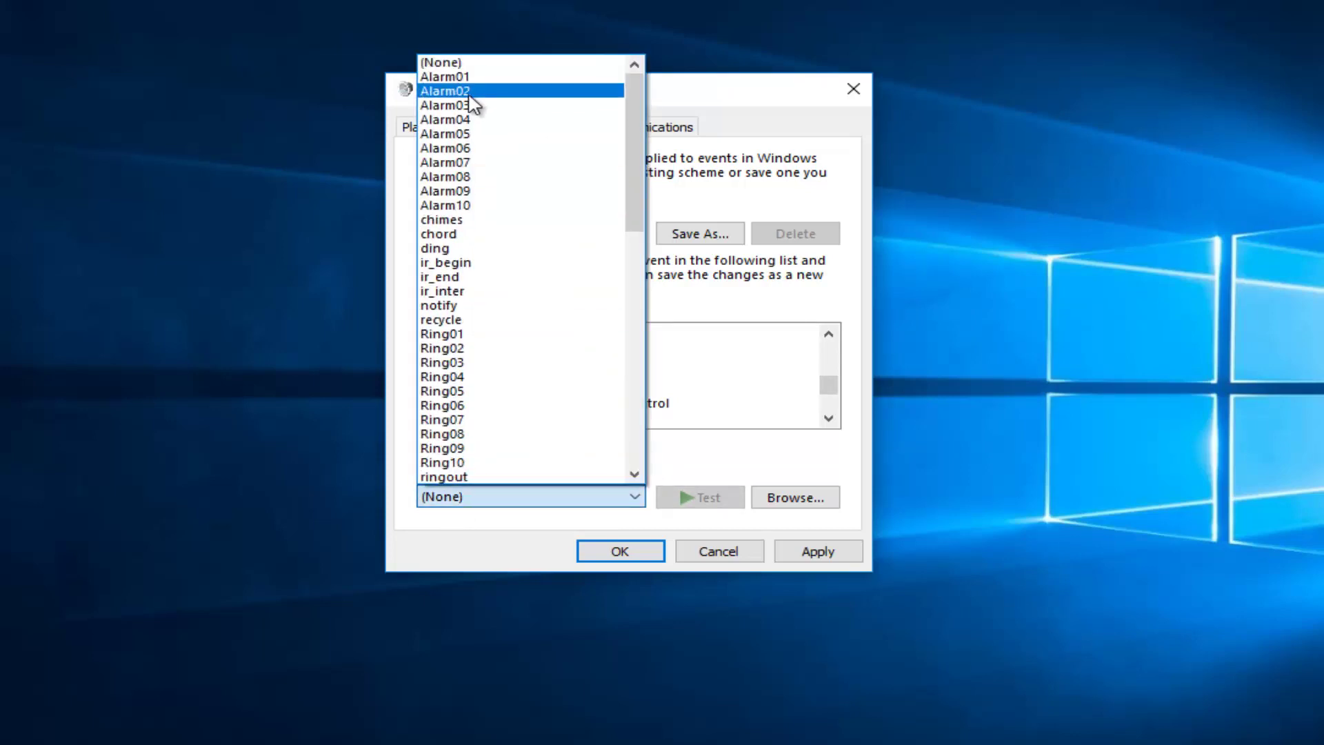
click(456, 97)
scroll(503, 373, up, 5)
- Revert to the Windows Default scheme without saving changes, then apply and close the dialog
click(498, 351)
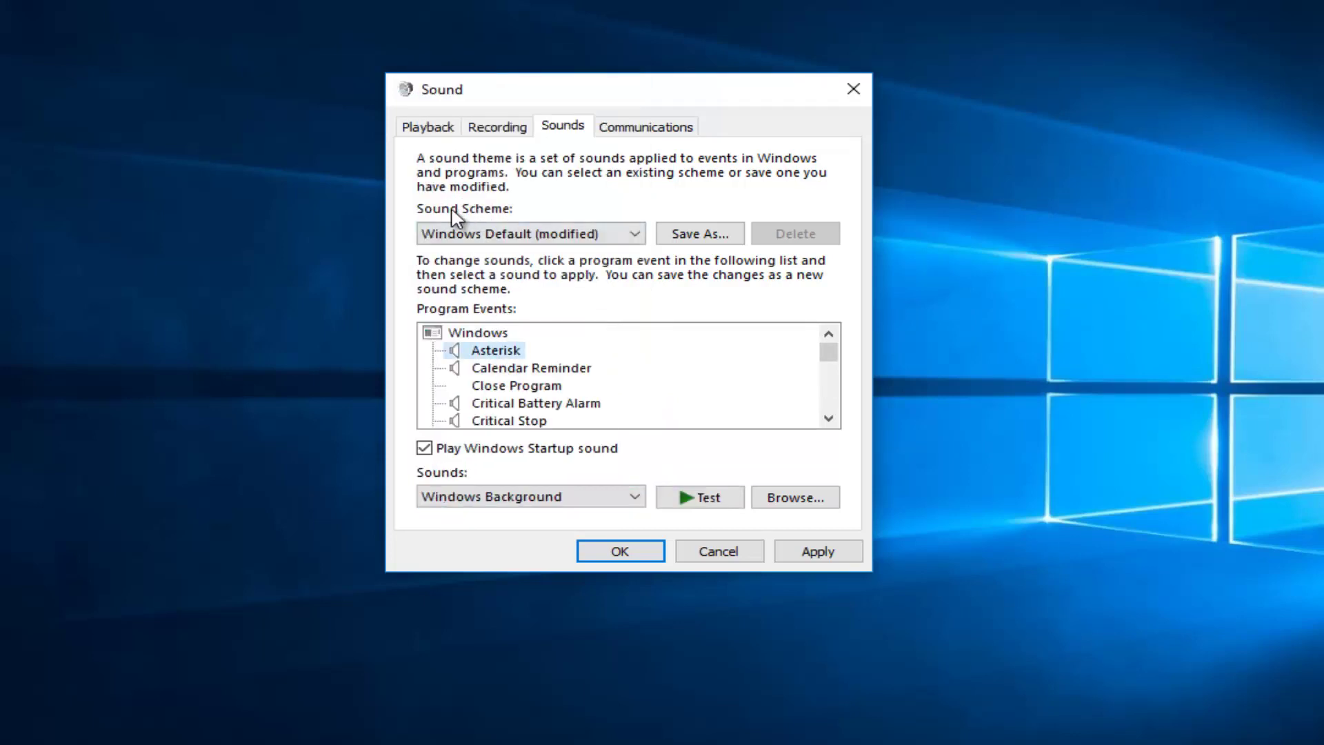
click(635, 238)
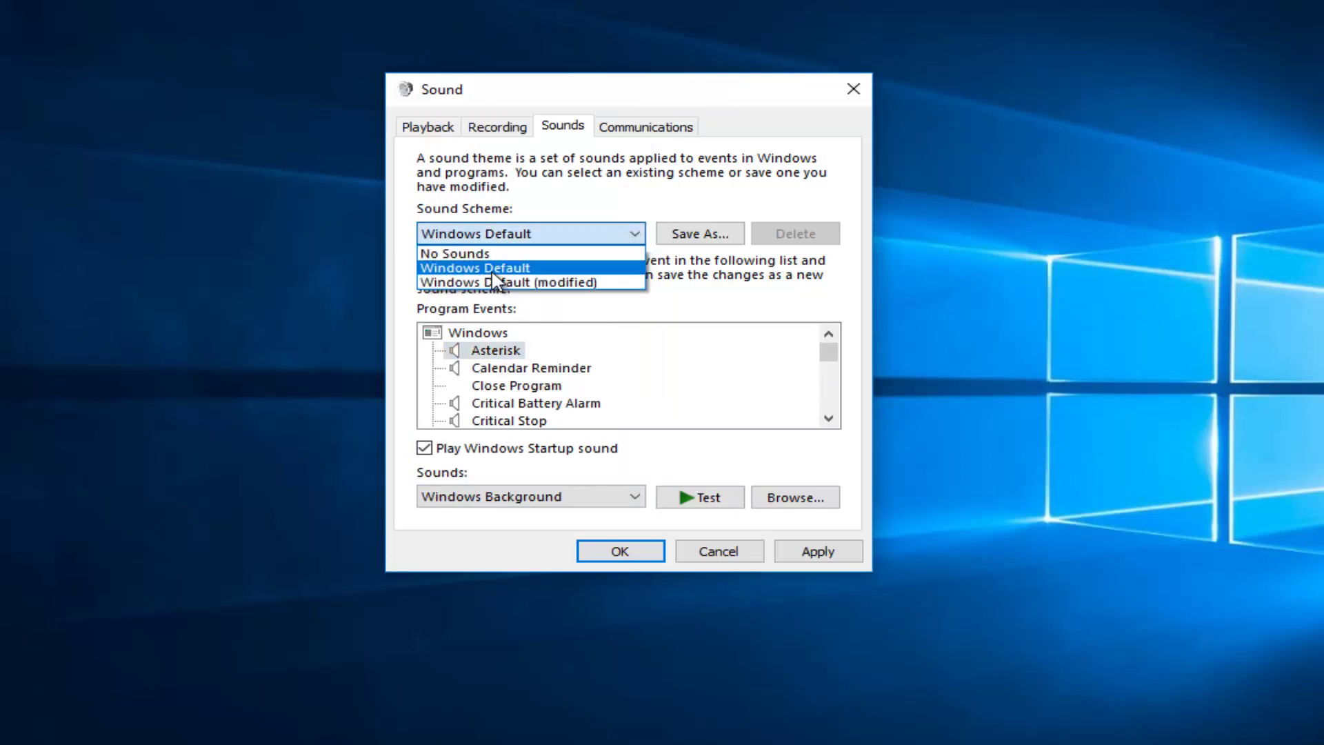
click(493, 274)
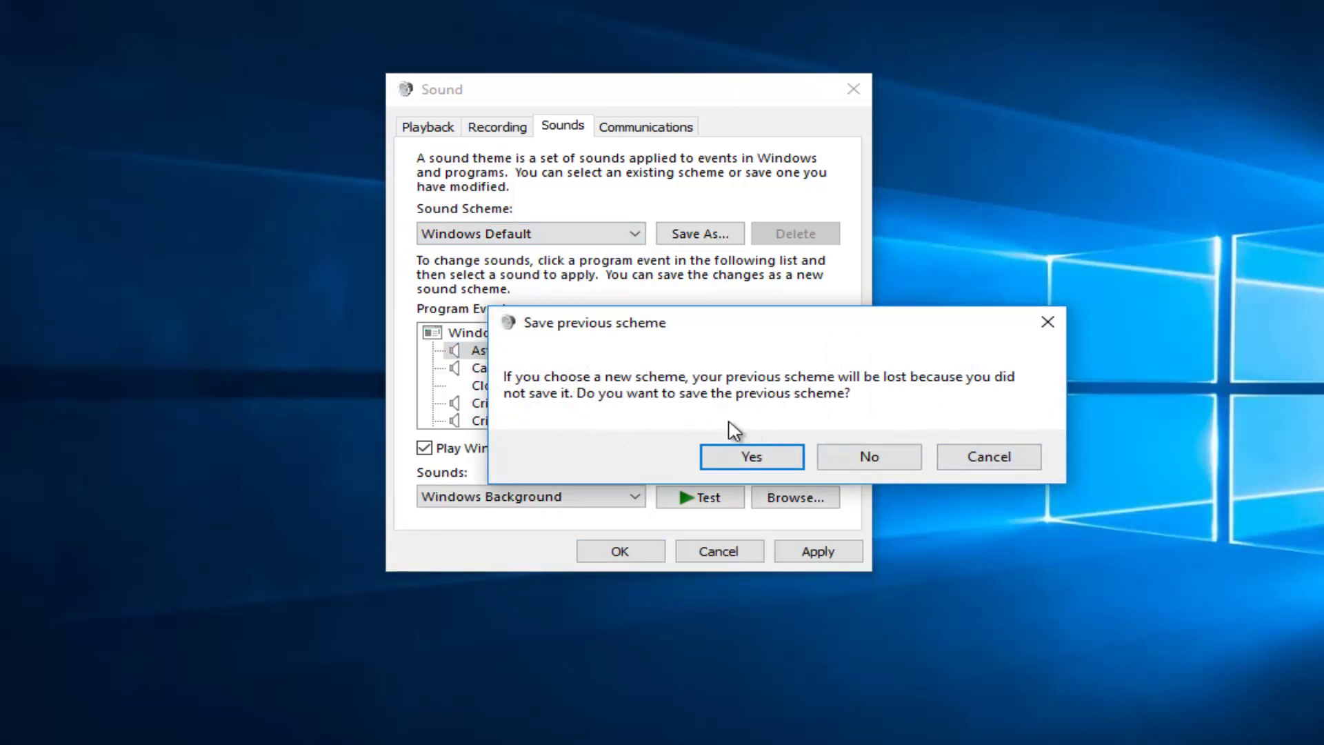
click(867, 456)
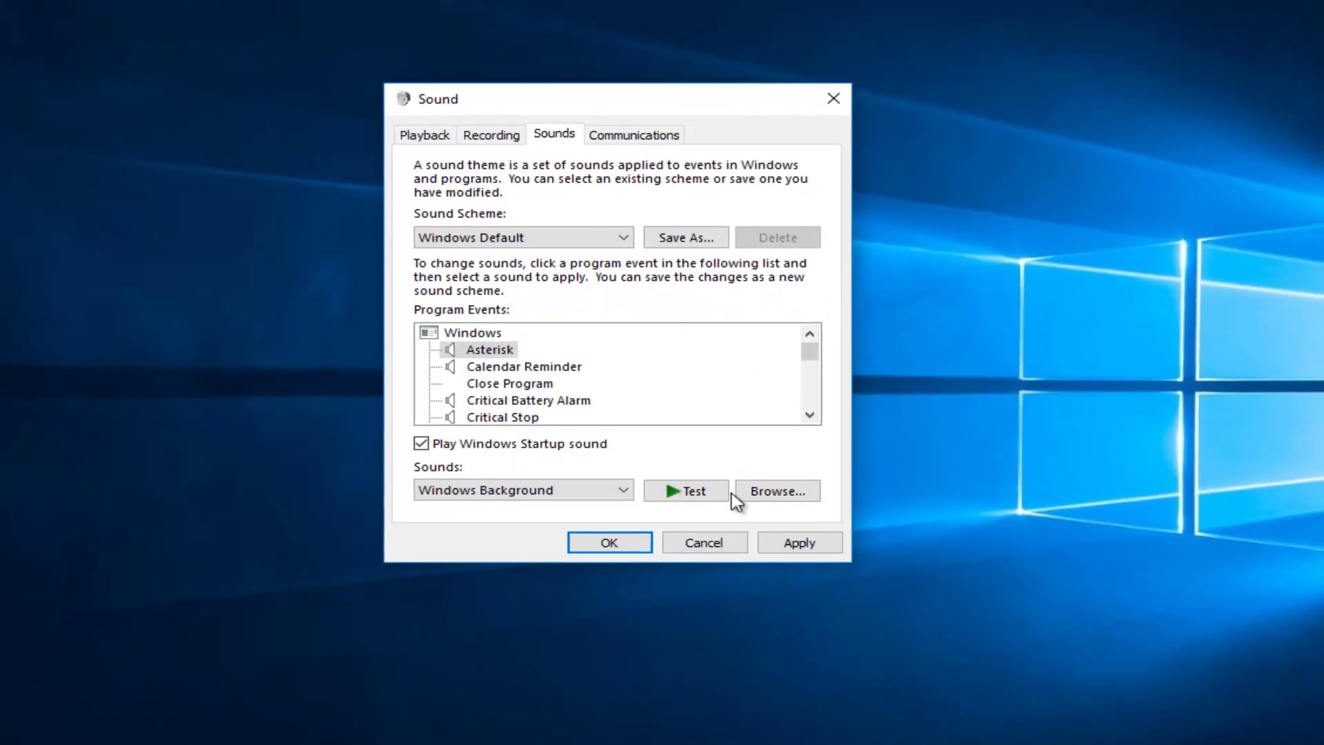
click(800, 543)
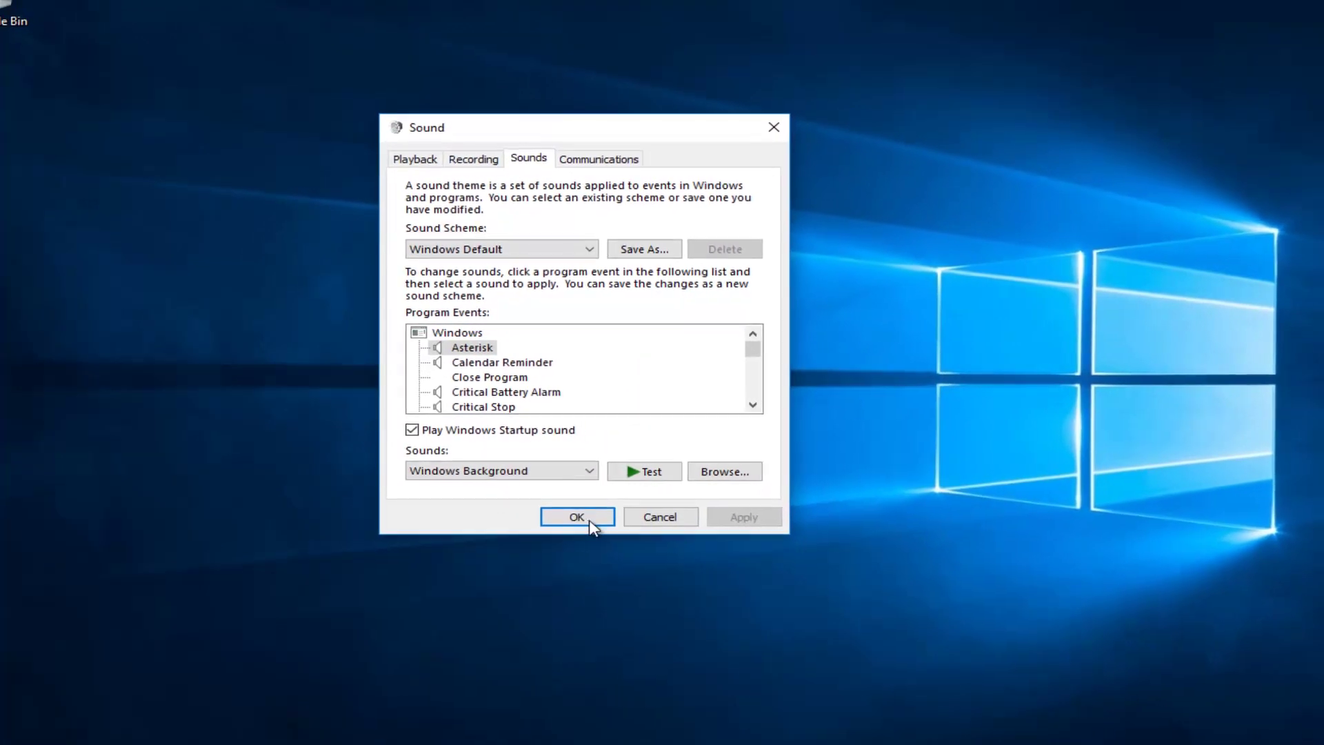
click(586, 519)
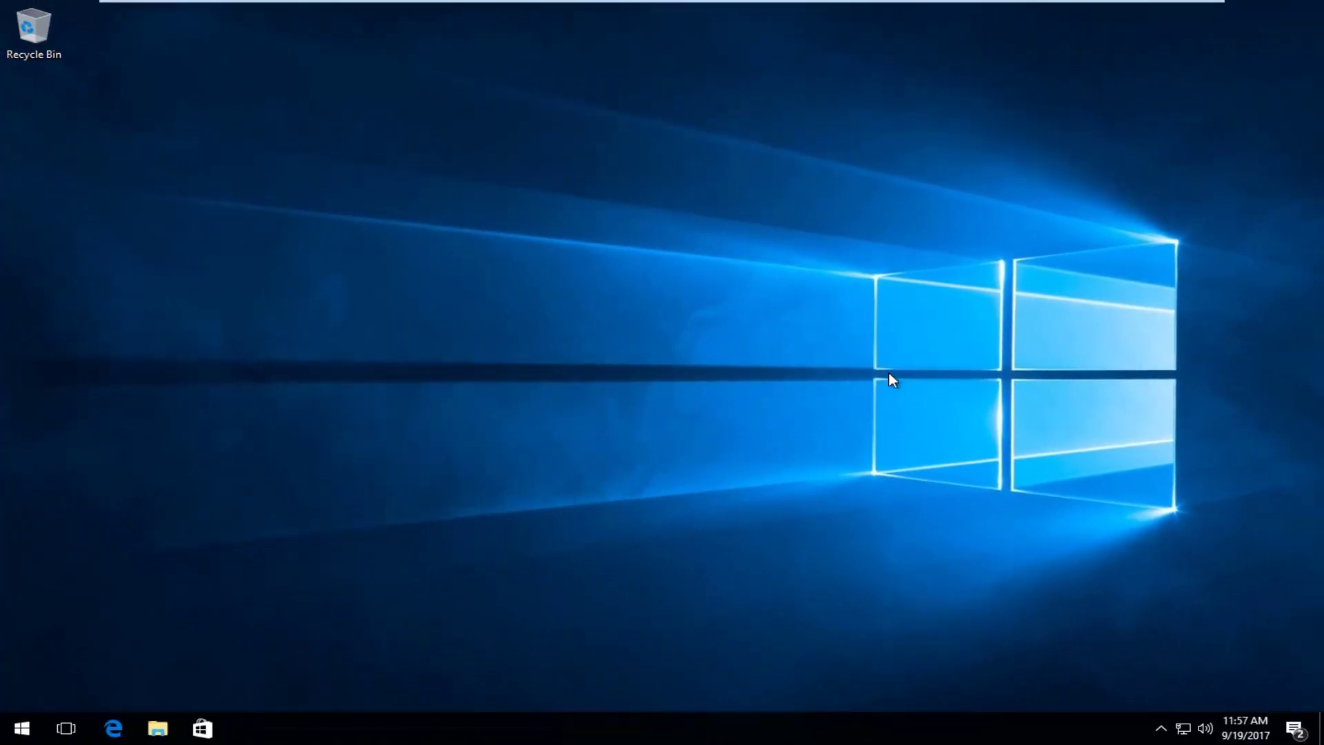
- Enter c:\Windows\Media in the Start menu search to open that folder
click(10, 739)
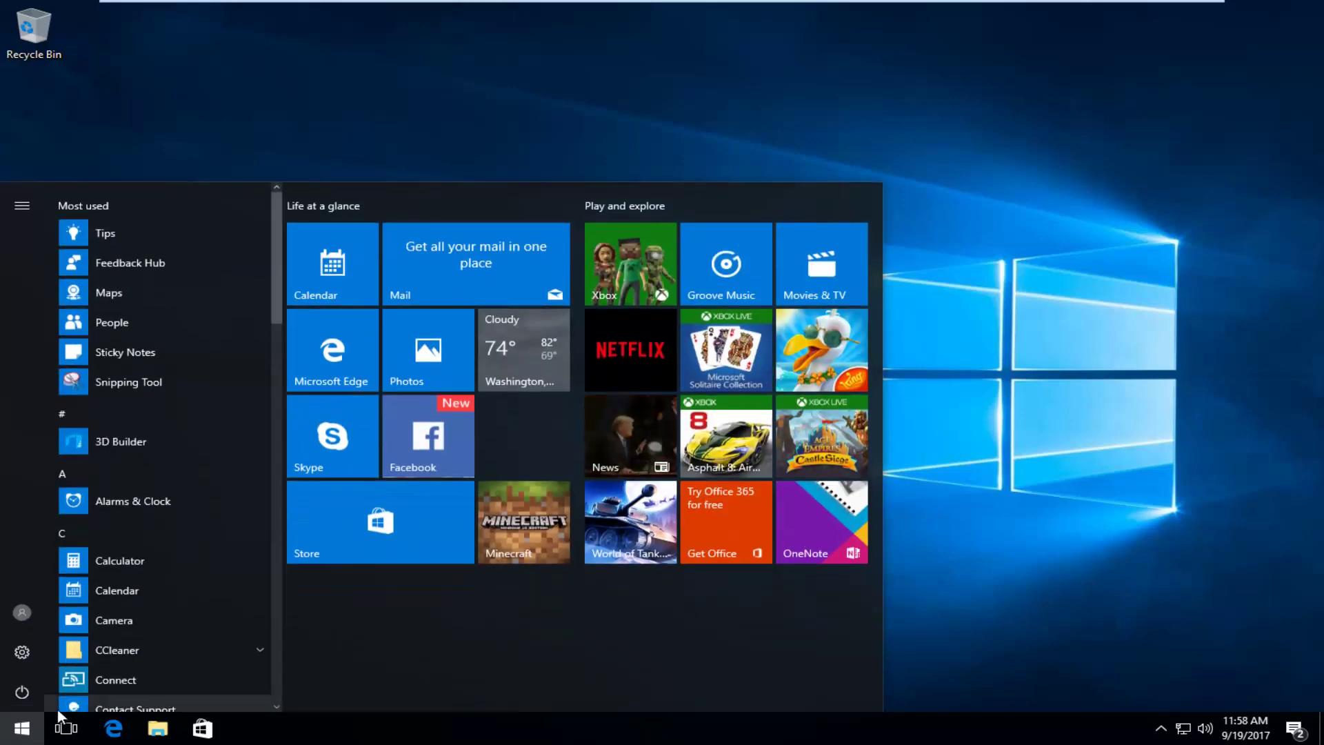
text(c)
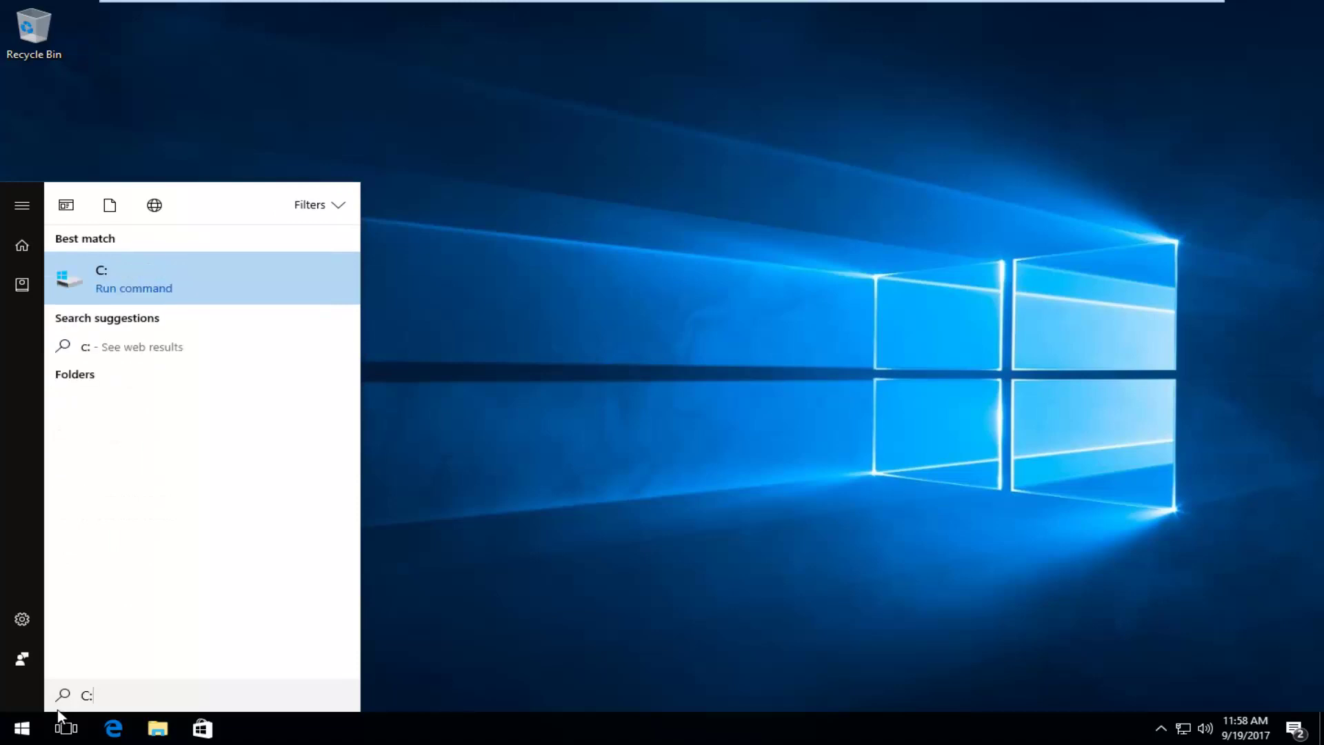
text(:\Wind)
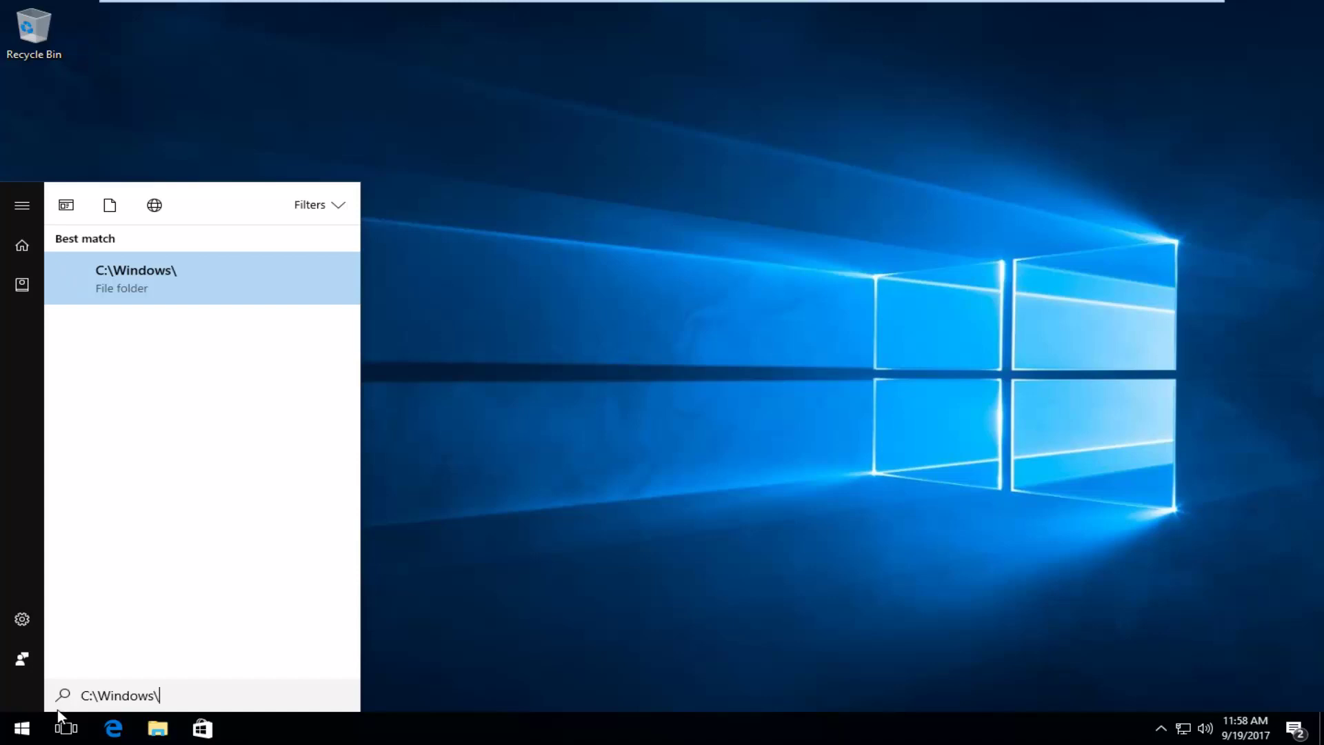
text(ows\Media)
key(Return)
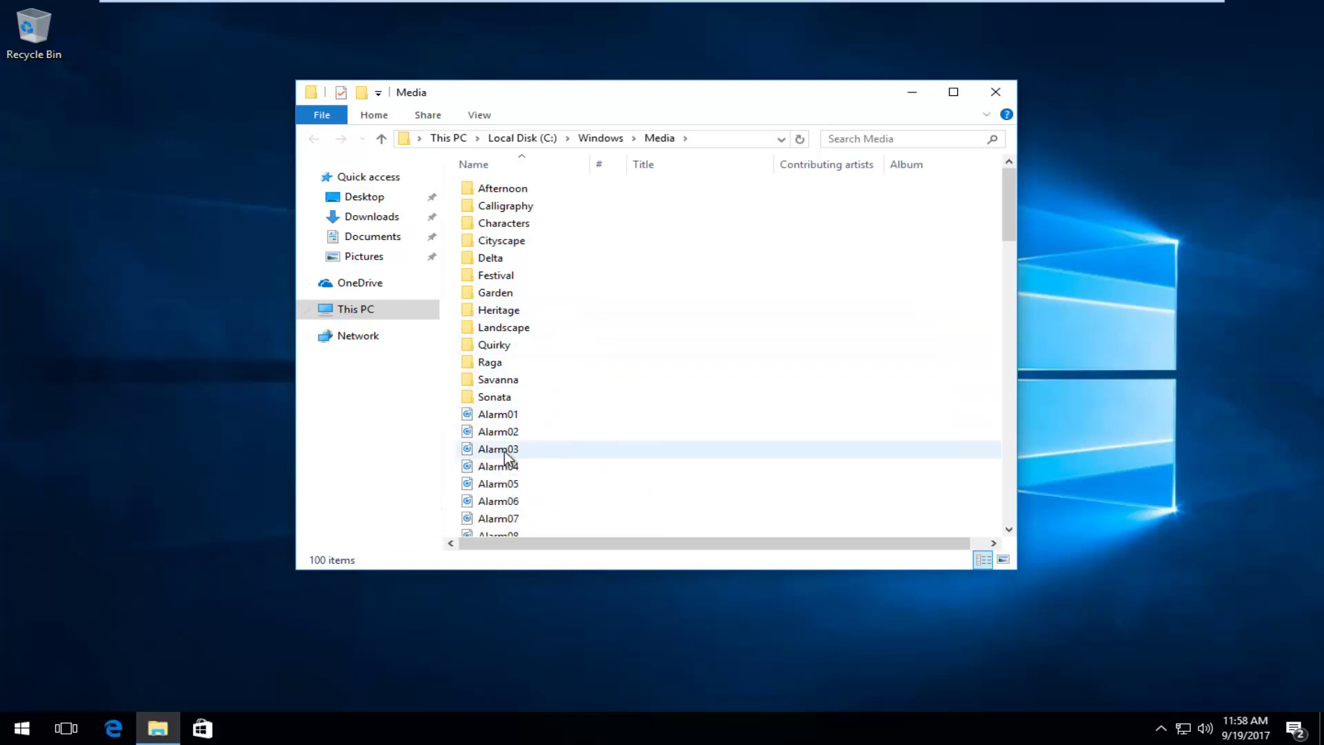
- Browse the Media folder's .wav sound files and check one's details, then close the window
scroll(758, 422, down, 7)
scroll(759, 424, up, 3)
scroll(731, 430, down, 20)
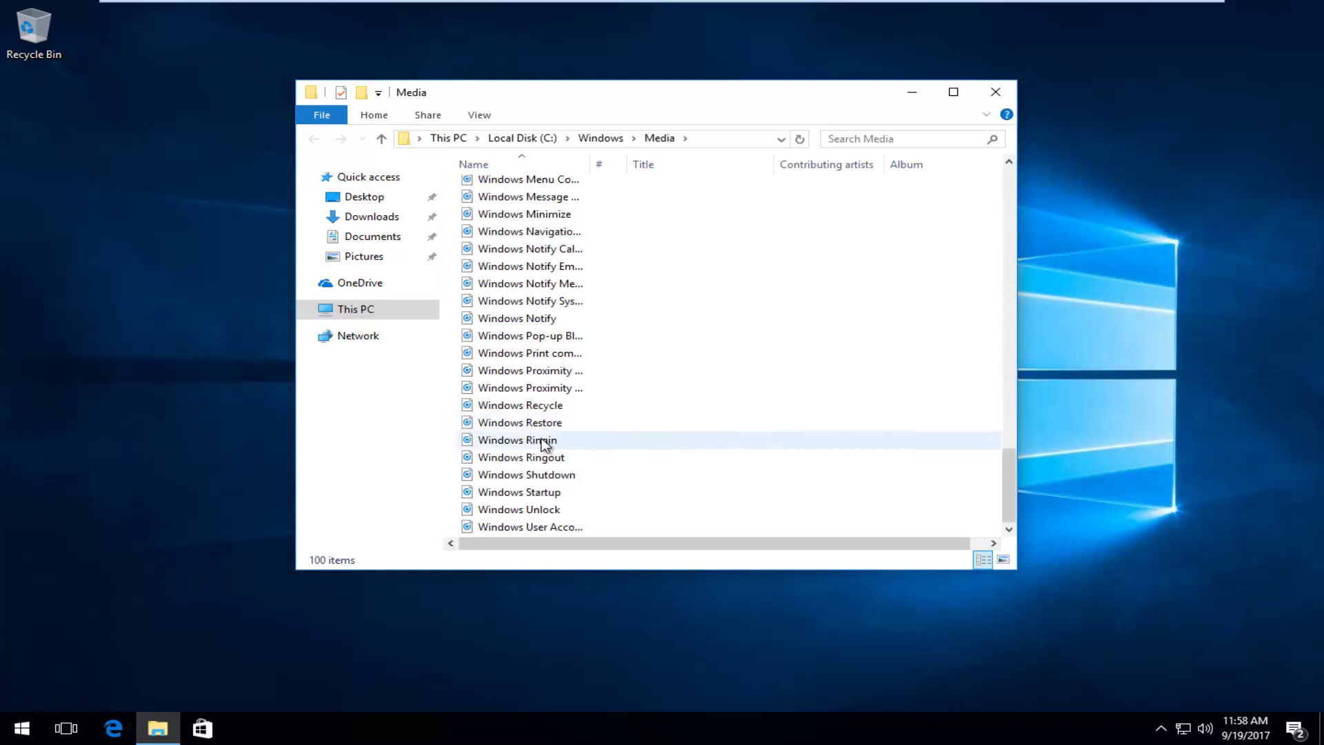
mouse_move(545, 445)
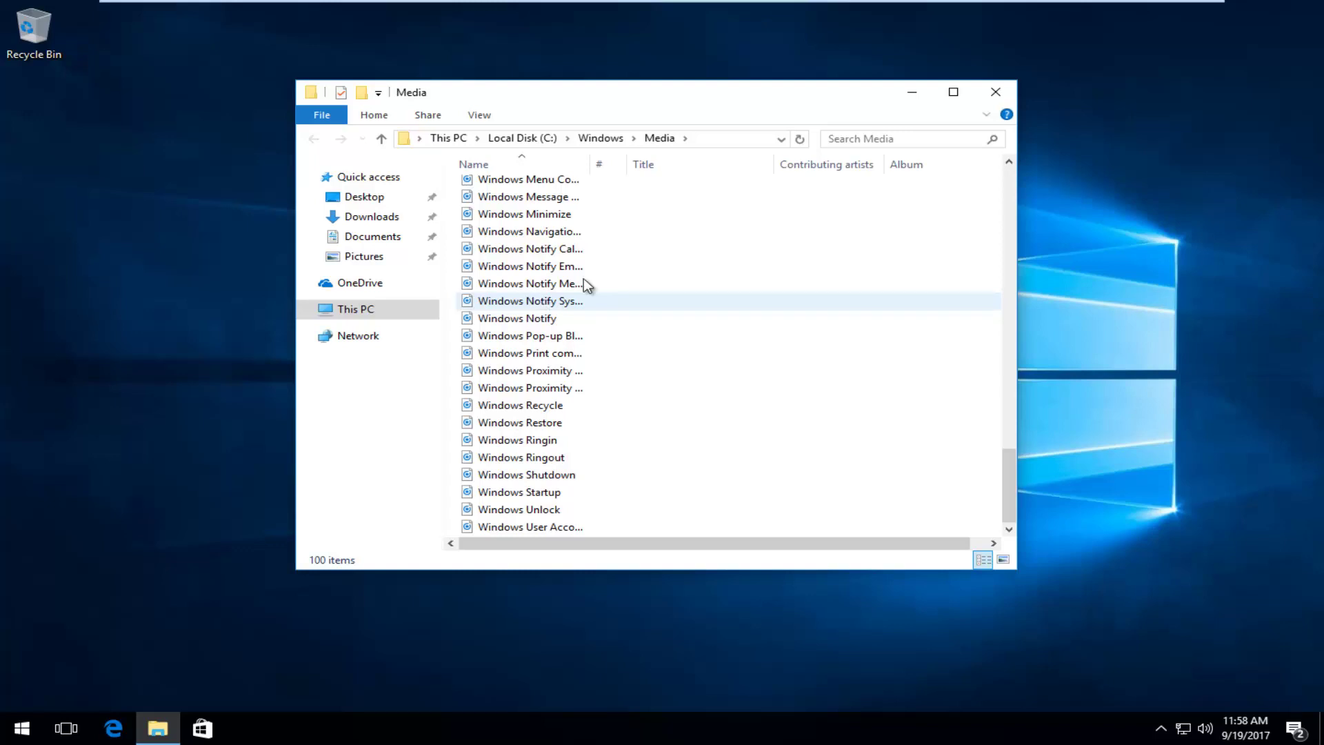
click(995, 98)
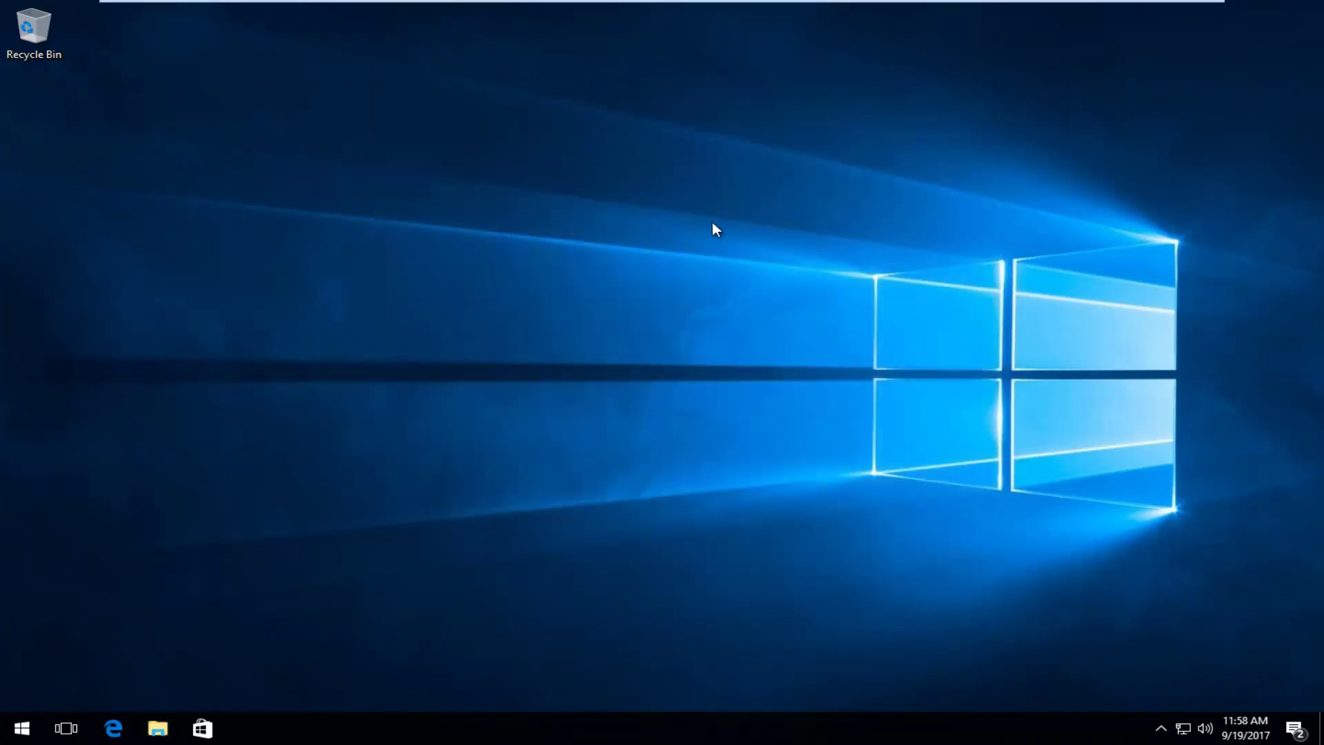